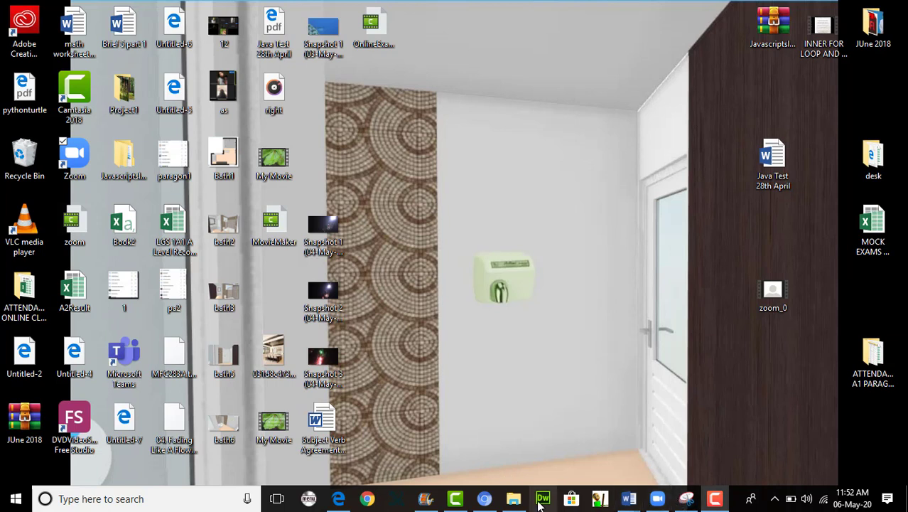
# Open File Explorer and browse the folders on drive E for the garden videos
pyautogui.click(425, 502)
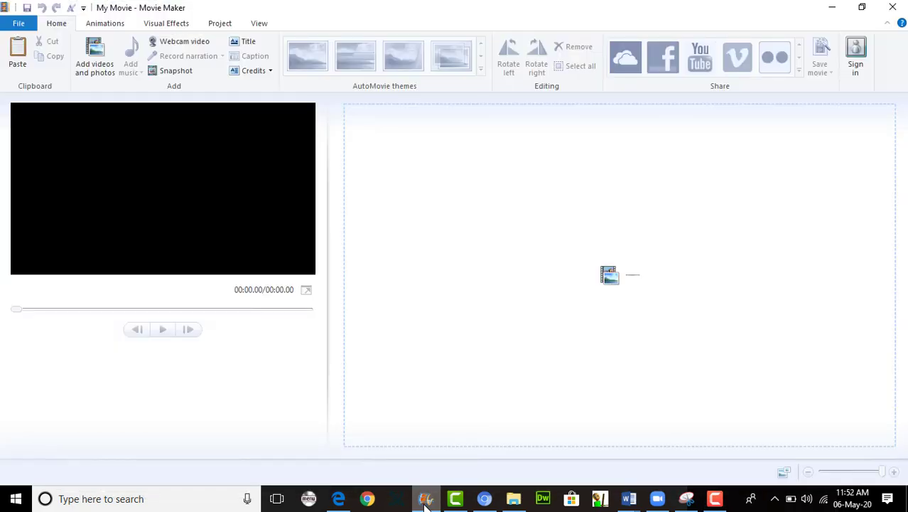
pyautogui.click(426, 502)
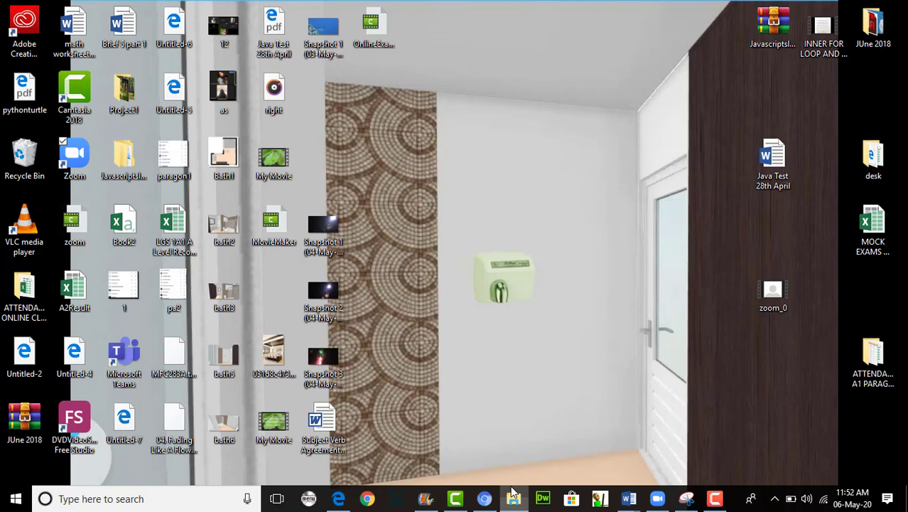
pyautogui.click(513, 497)
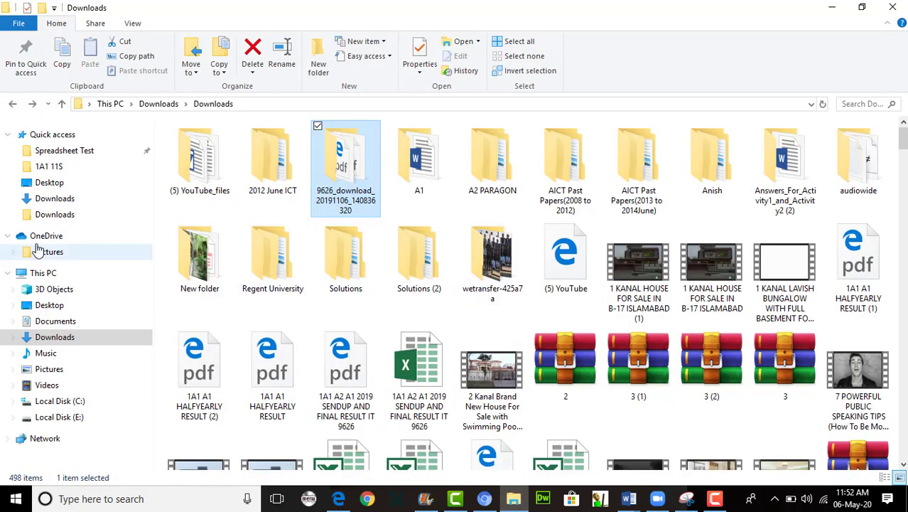
pyautogui.click(59, 417)
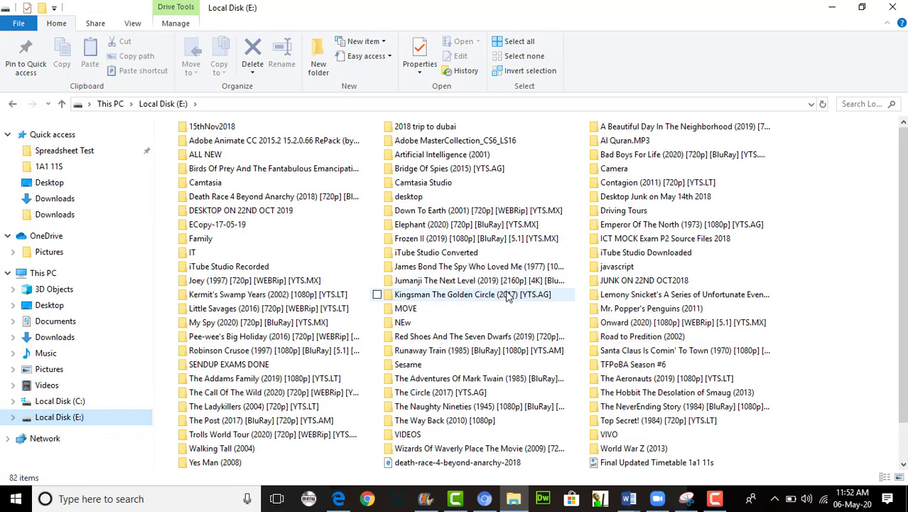
pyautogui.doubleClick(651, 281)
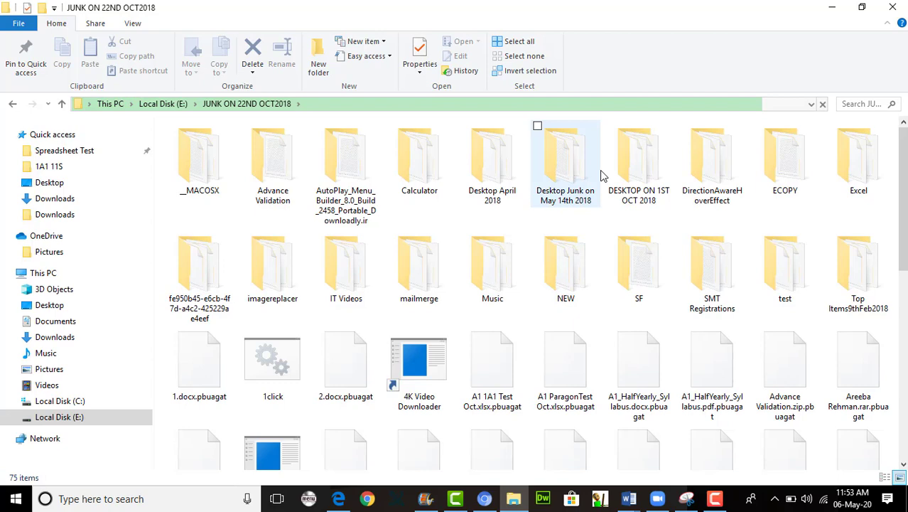
pyautogui.click(12, 104)
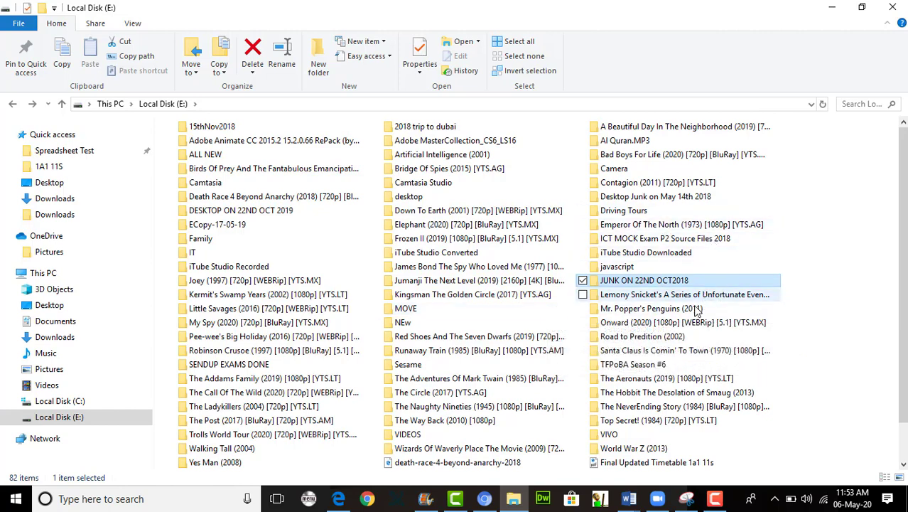
pyautogui.doubleClick(681, 199)
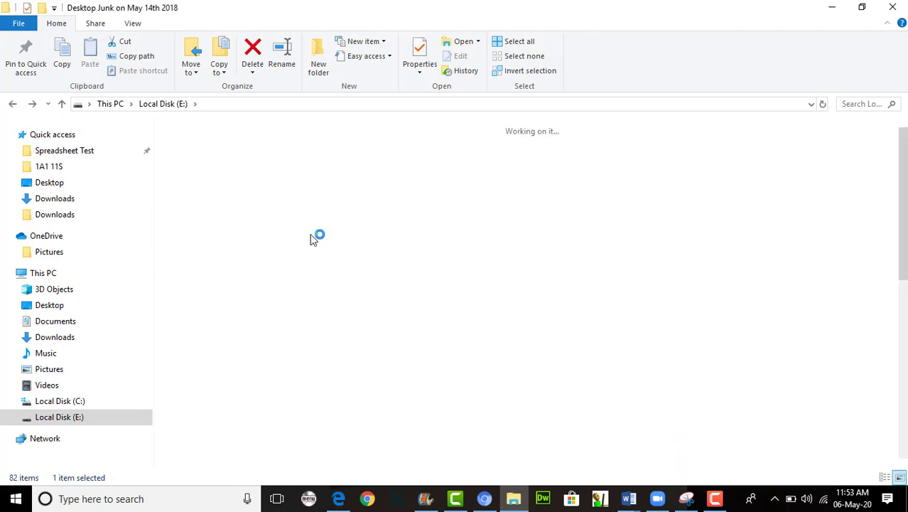
pyautogui.click(13, 104)
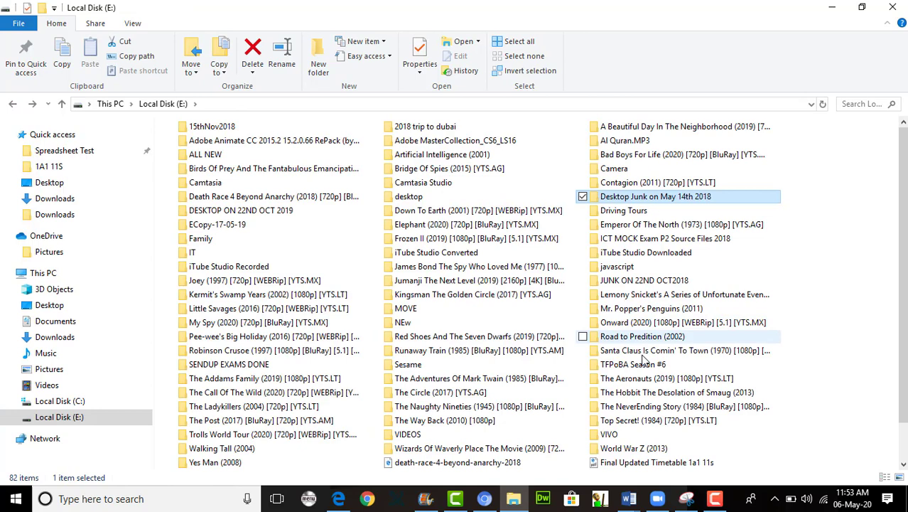
# Widen the Name column and drag Australia's Best Gardens into Movie Maker
pyautogui.click(715, 498)
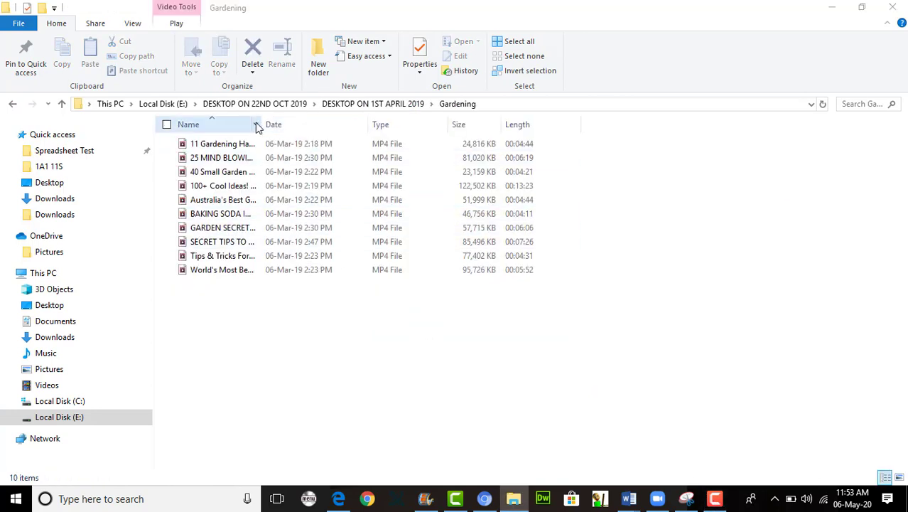
pyautogui.moveTo(262, 124); pyautogui.dragTo(400, 124)
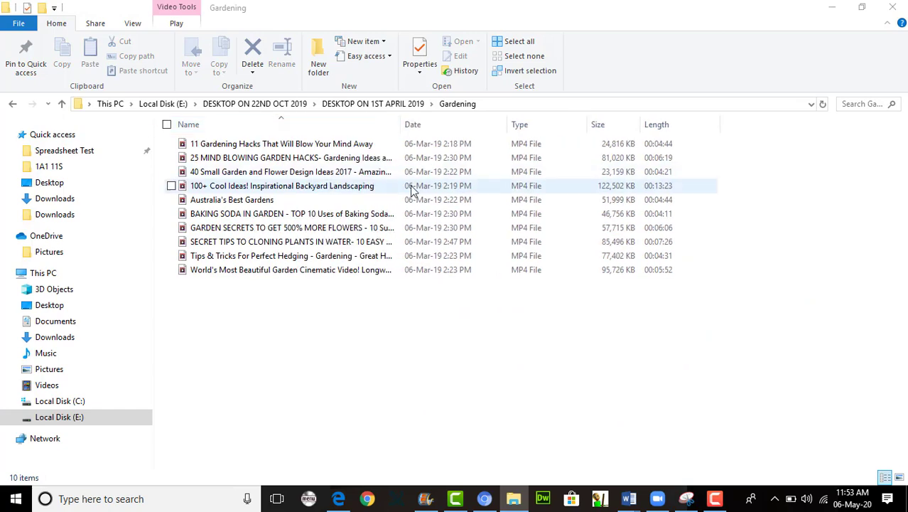
pyautogui.click(374, 203)
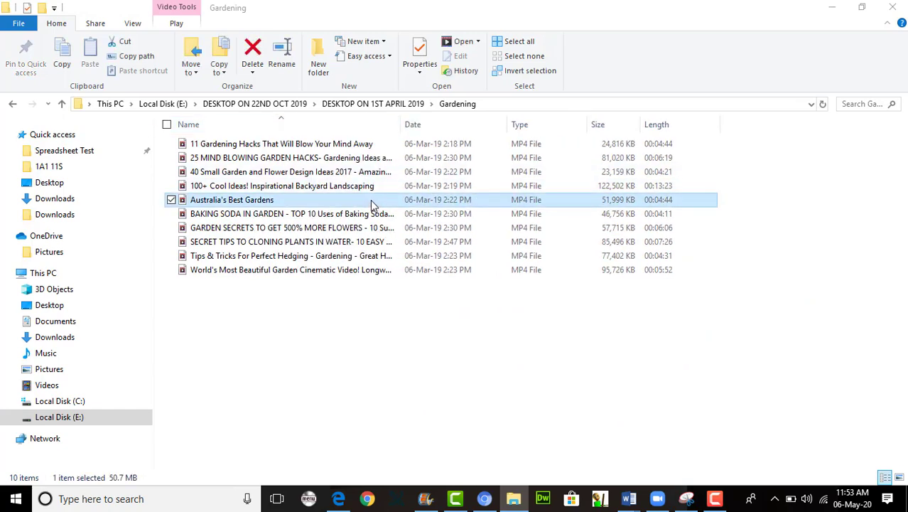
pyautogui.moveTo(370, 200); pyautogui.dragTo(468, 290)
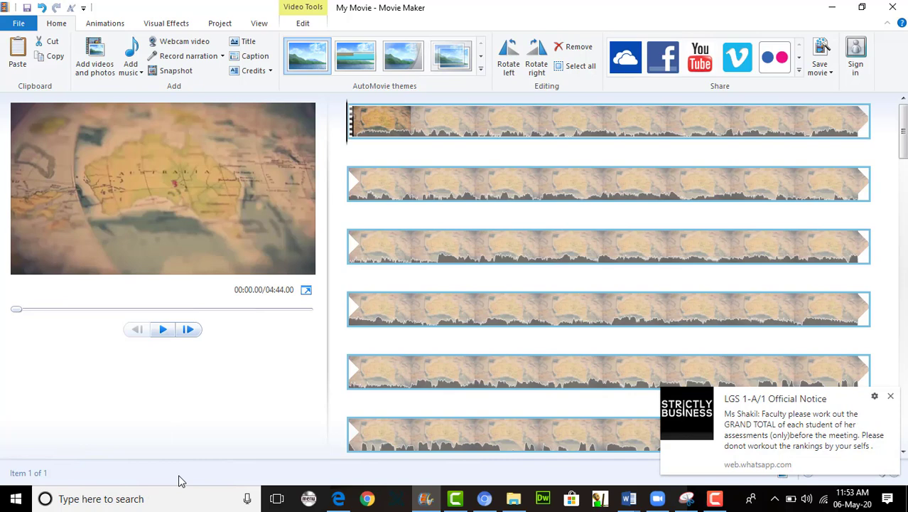
# Dismiss the chat notification, then shrink the storyboard zoom and enlarge it slightly
pyautogui.click(892, 396)
pyautogui.click(808, 472)
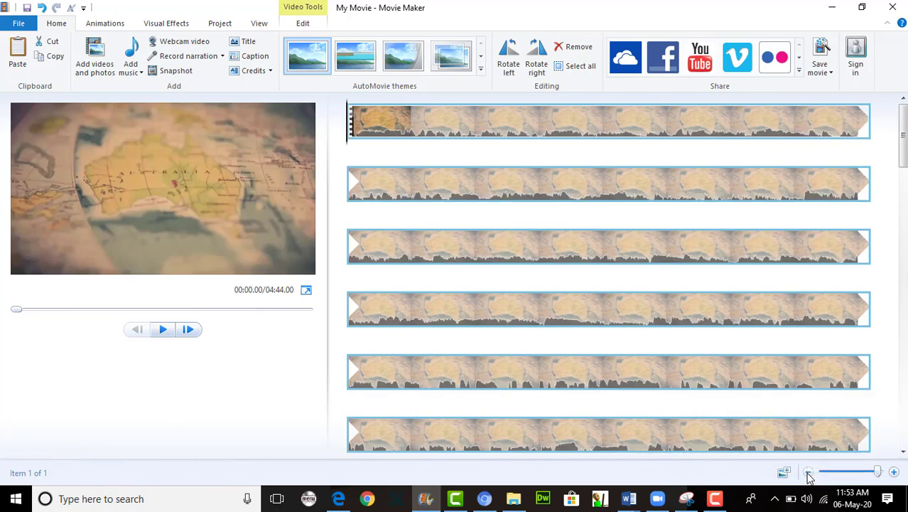
pyautogui.click(809, 472)
pyautogui.click(808, 472)
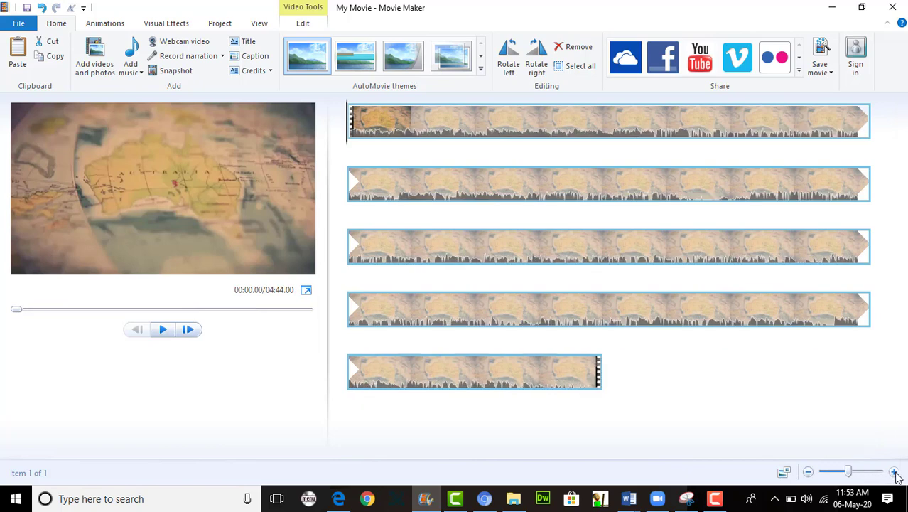
pyautogui.click(895, 472)
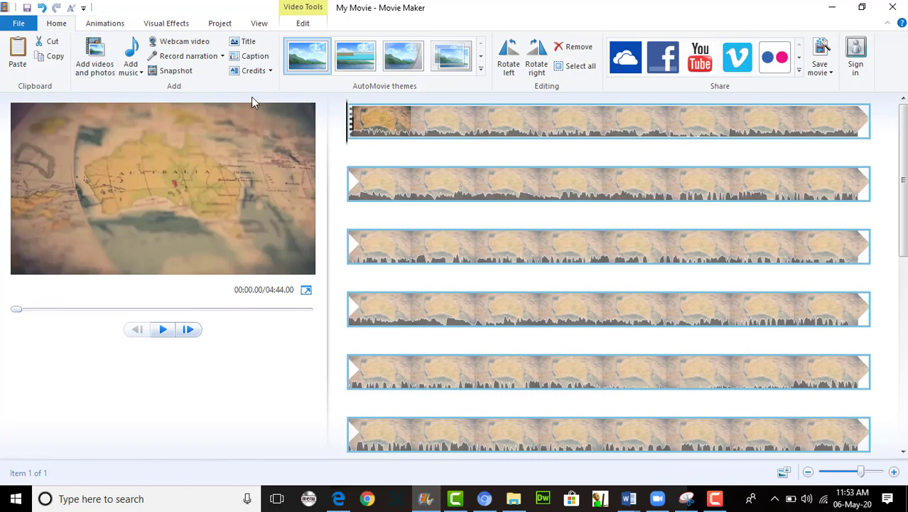
# Insert a title clip before the video reading 'The Start'
pyautogui.click(249, 44)
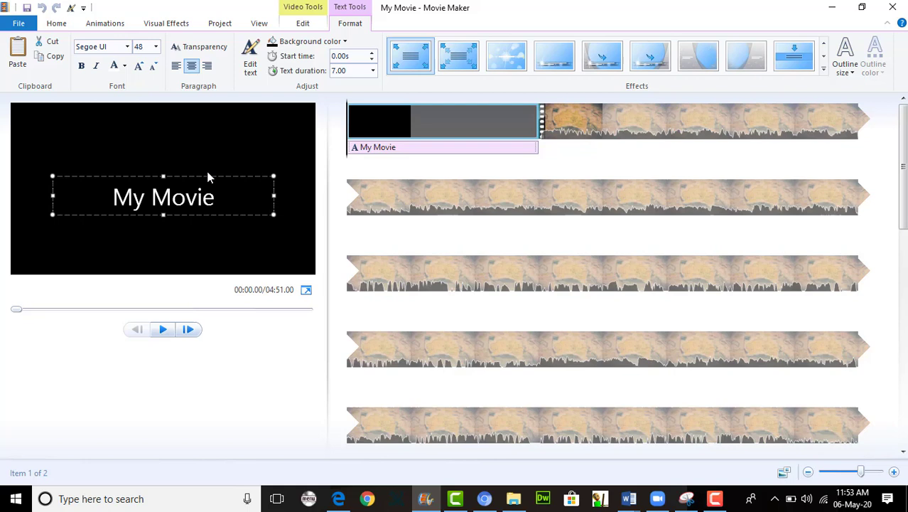
pyautogui.moveTo(216, 197); pyautogui.dragTo(115, 199)
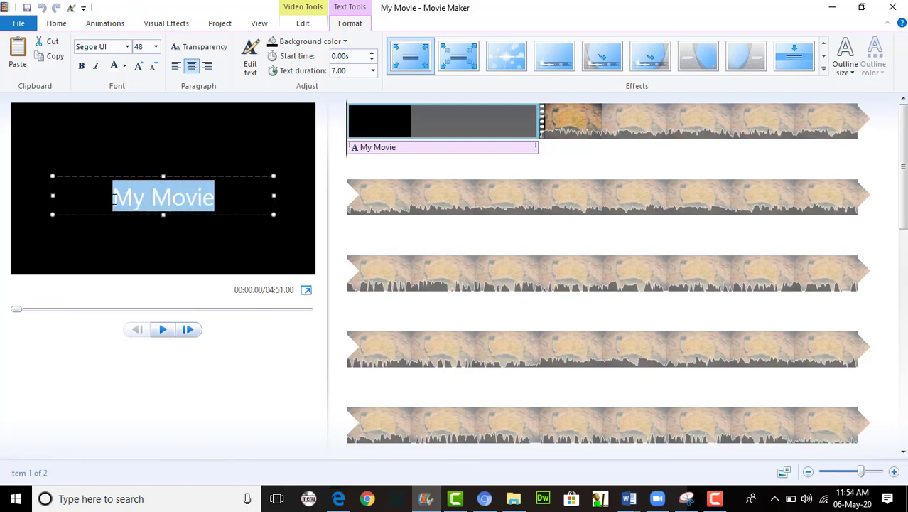
pyautogui.write('The ')
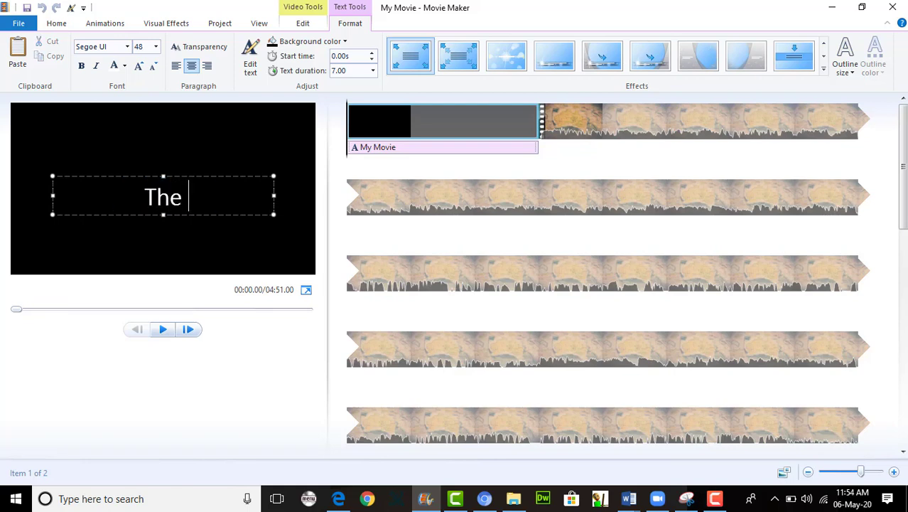
pyautogui.write('Start')
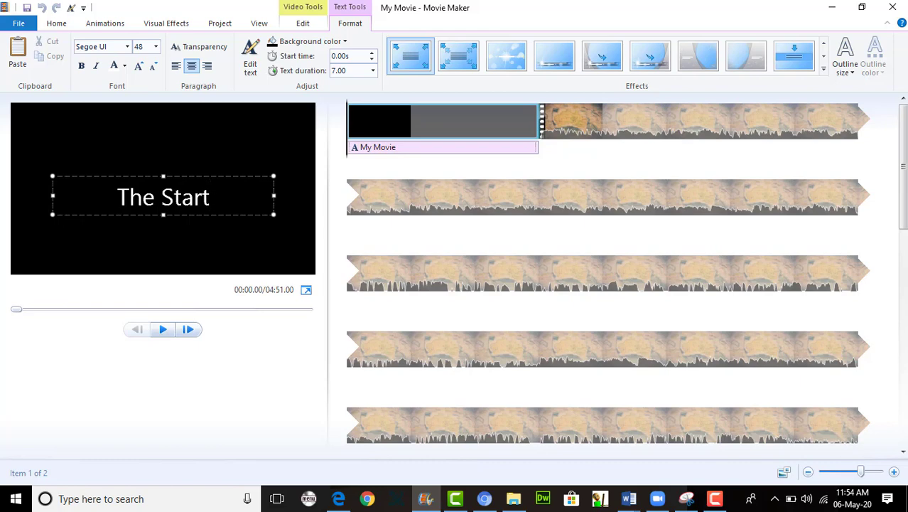
pyautogui.click(232, 250)
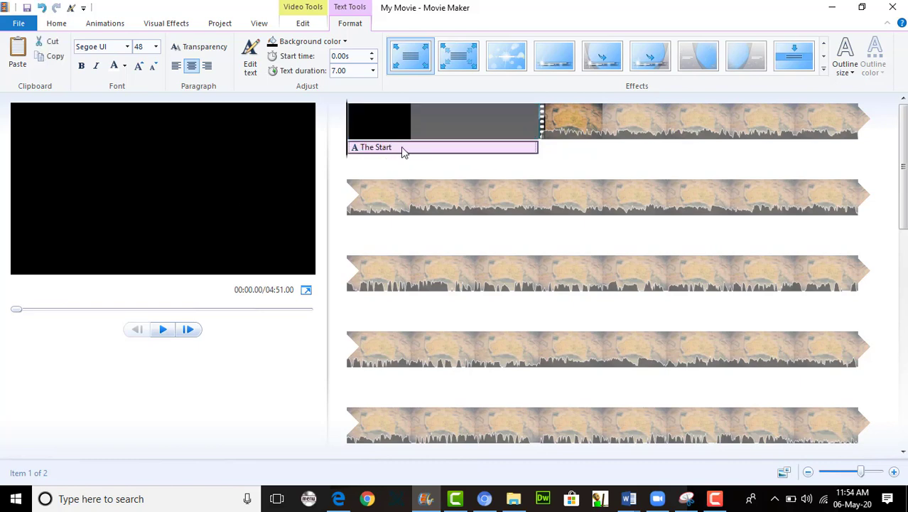
# Keep the title's 7-second duration and set its background back to black after trying light blue
pyautogui.click(440, 151)
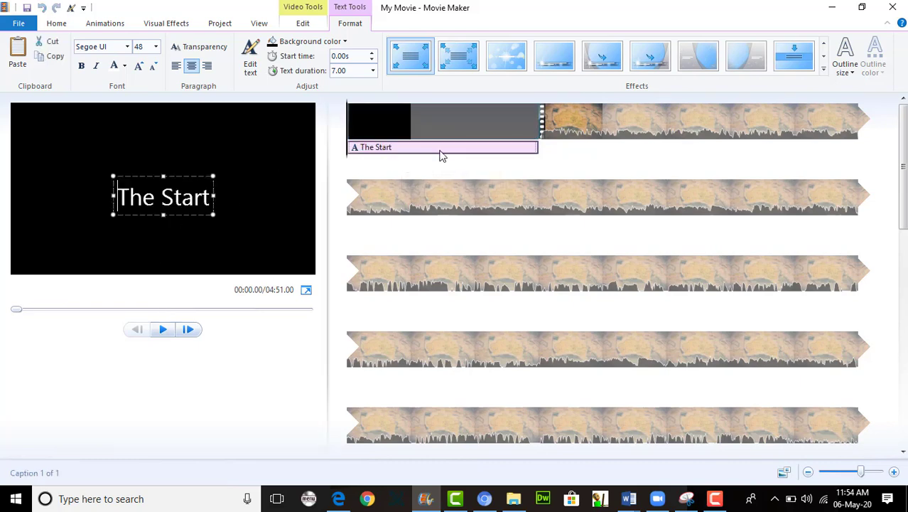
pyautogui.click(371, 73)
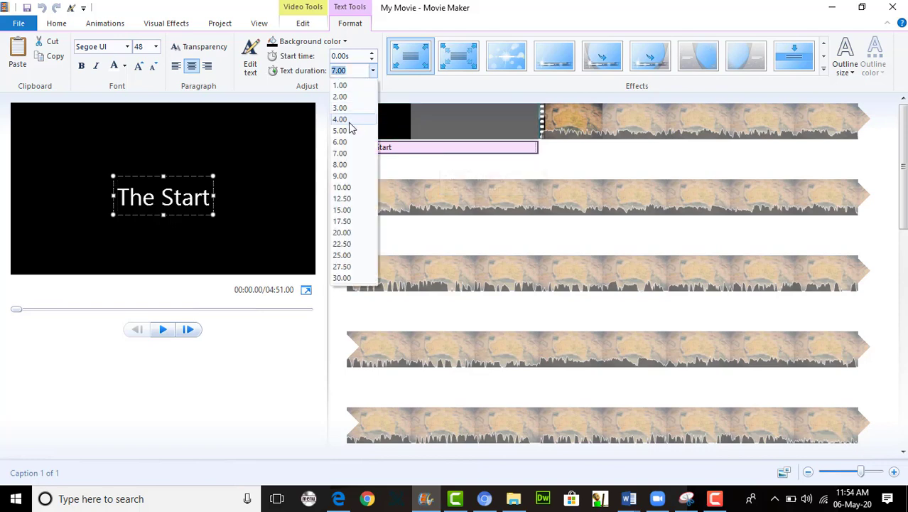
pyautogui.click(415, 125)
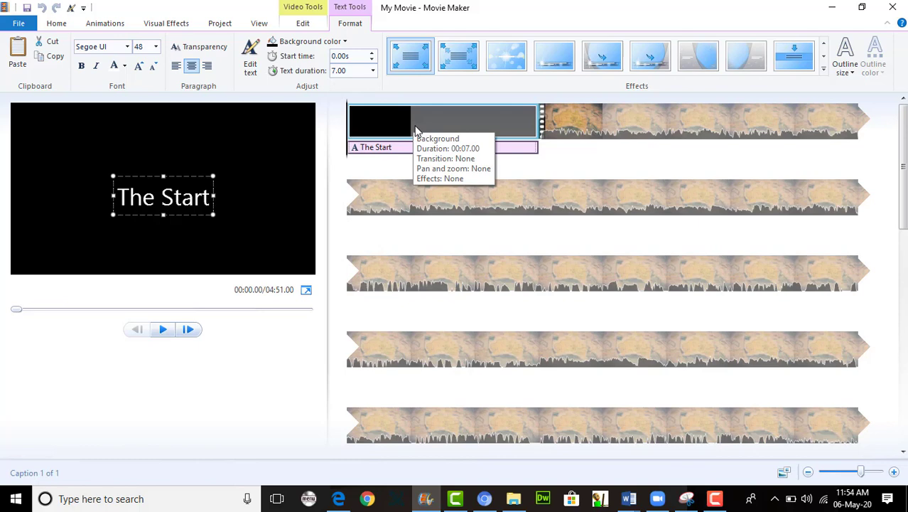
pyautogui.click(345, 42)
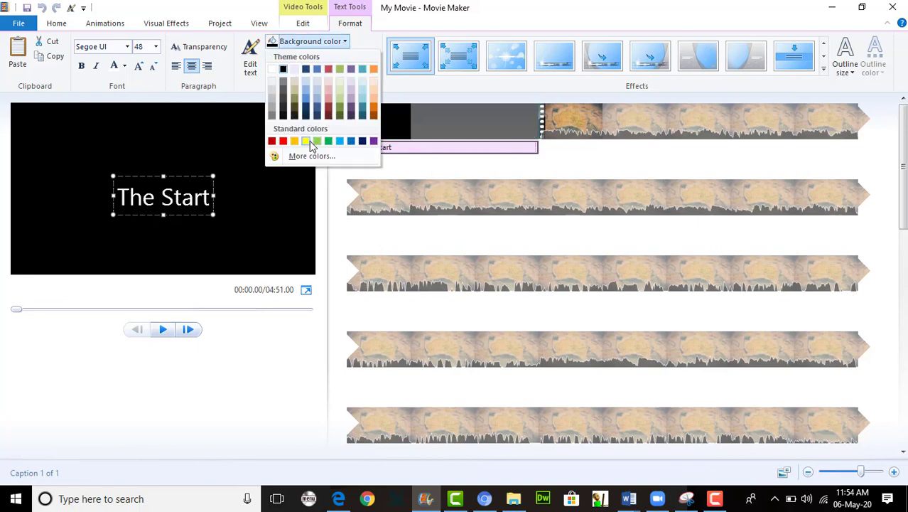
pyautogui.click(316, 103)
pyautogui.click(344, 42)
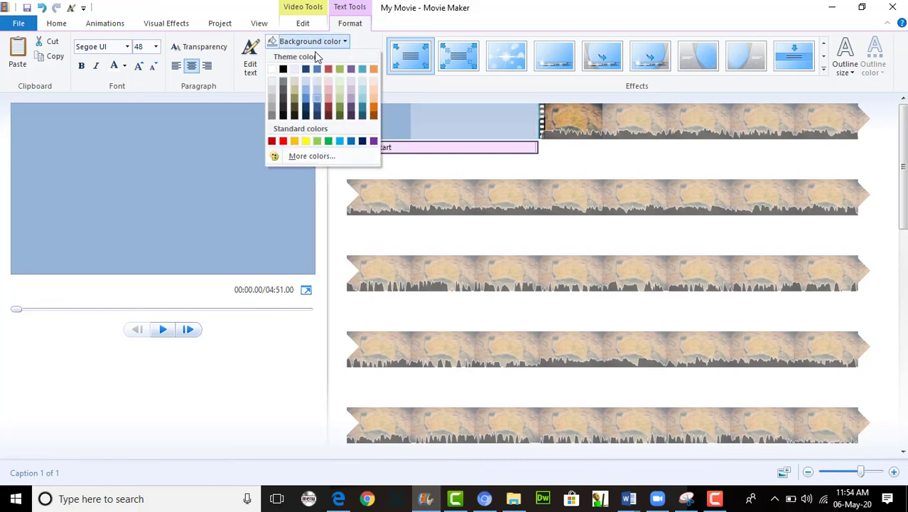
pyautogui.click(283, 69)
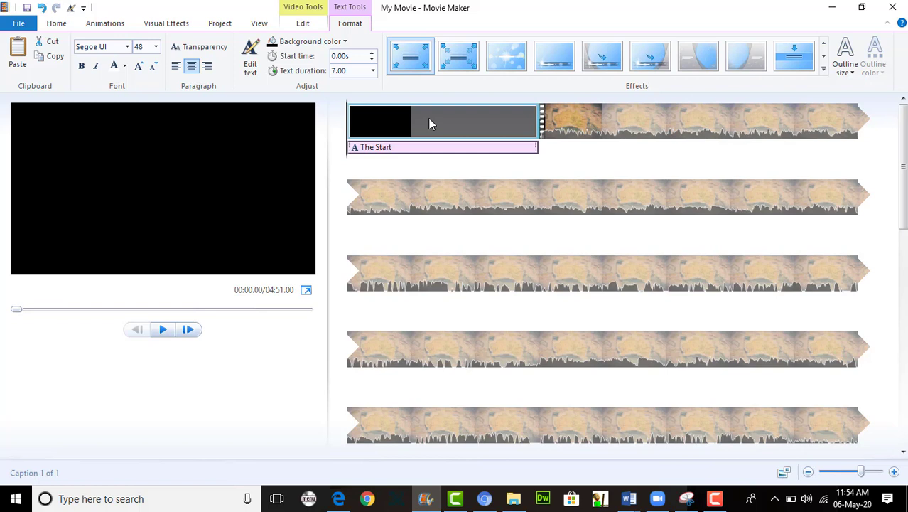
# Browse the text effects without applying one, then delete The Start title clip
pyautogui.click(391, 119)
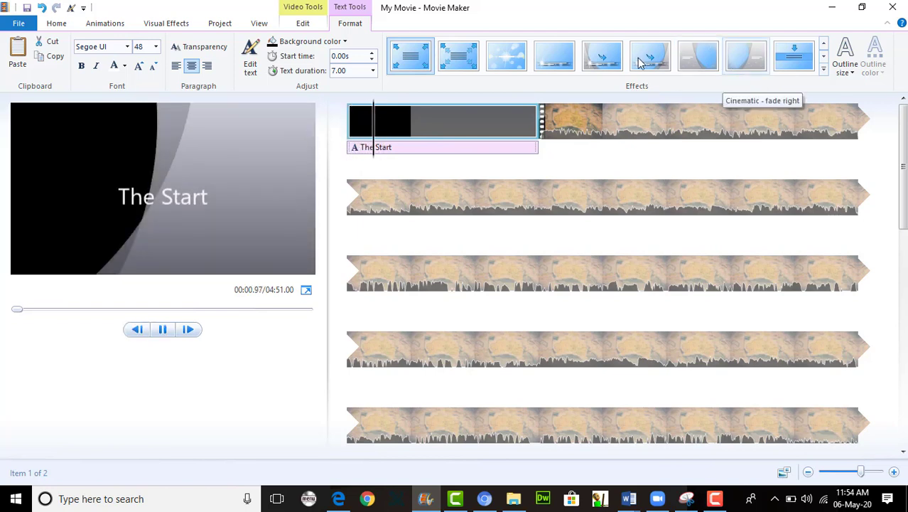
pyautogui.click(565, 62)
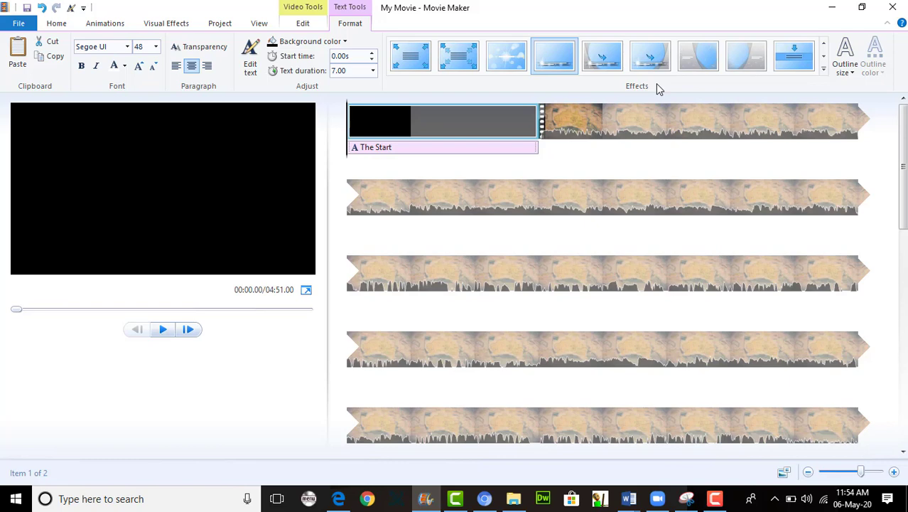
pyautogui.click(825, 71)
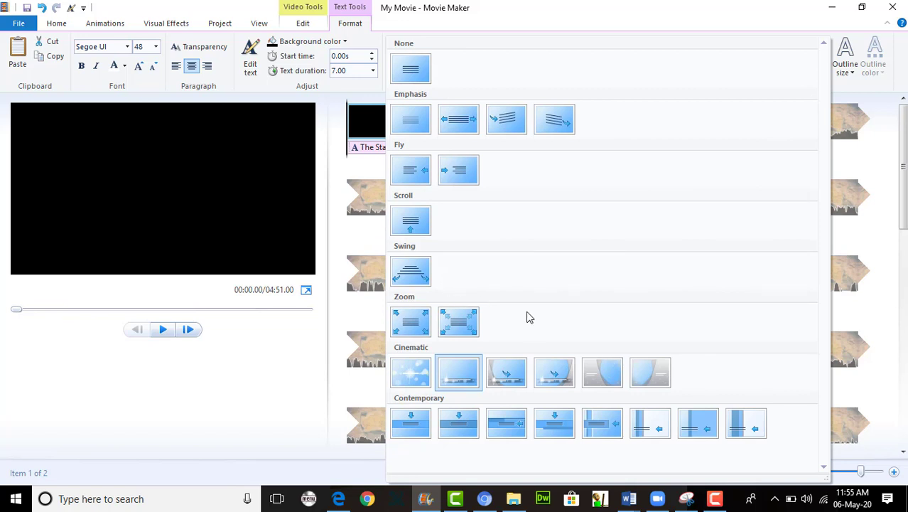
pyautogui.click(211, 365)
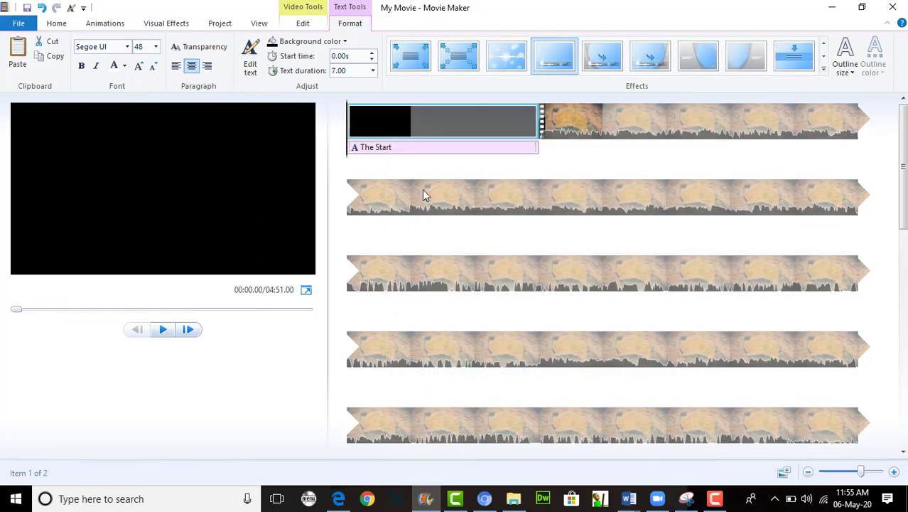
pyautogui.click(421, 128)
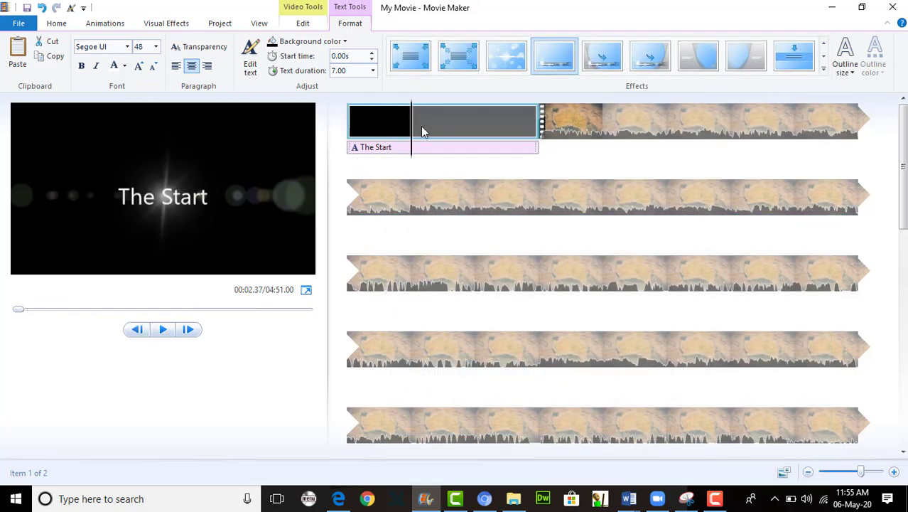
pyautogui.press('Delete')
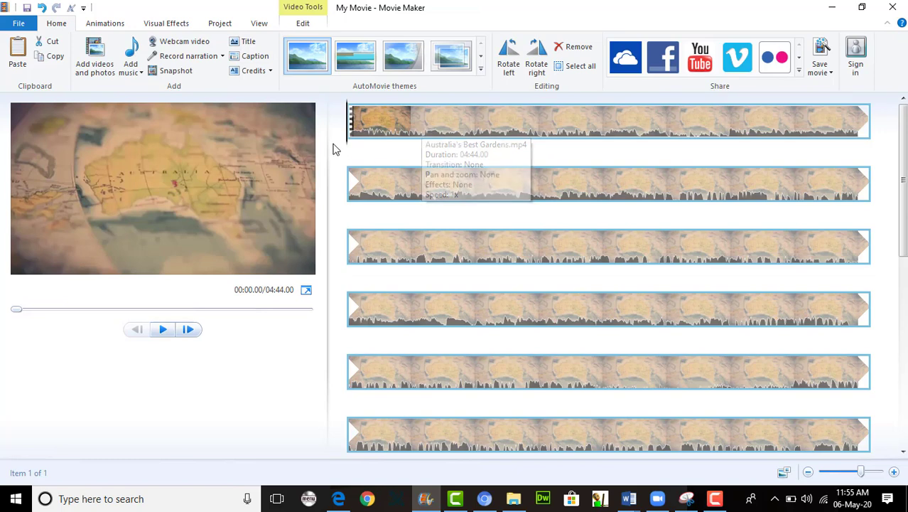
# Set the garden clip's start point near 13s and end point near 54s
pyautogui.click(309, 9)
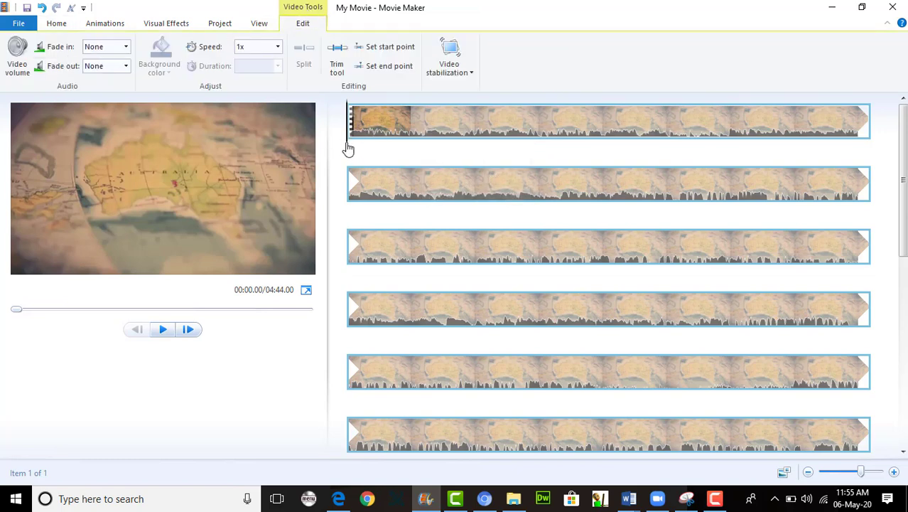
pyautogui.moveTo(349, 150); pyautogui.dragTo(645, 158)
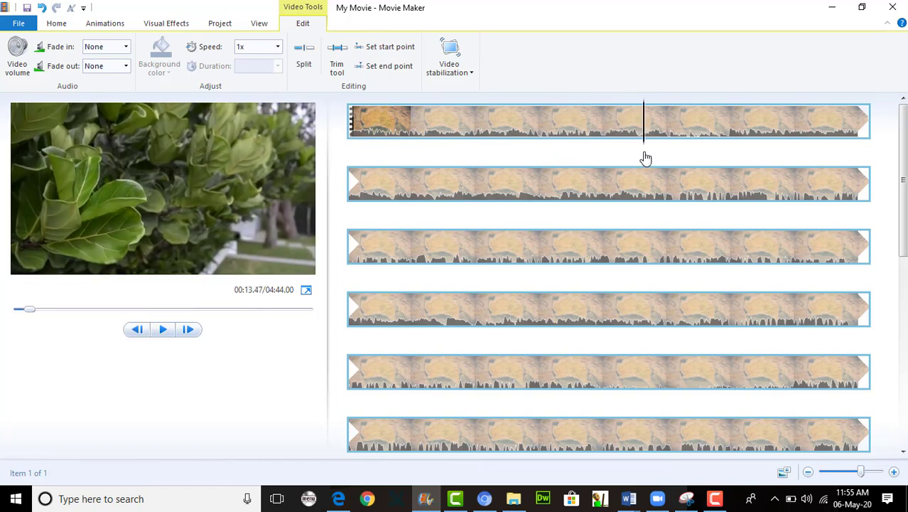
pyautogui.click(388, 48)
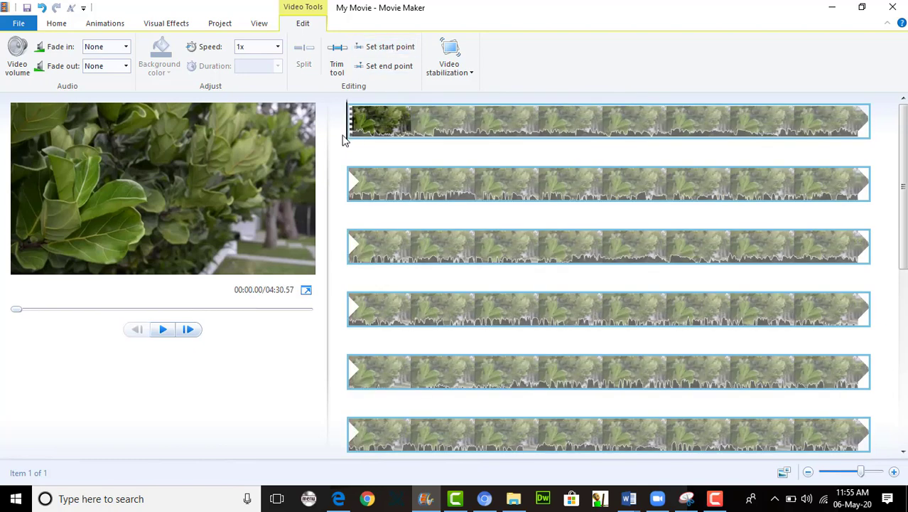
pyautogui.moveTo(370, 152); pyautogui.dragTo(535, 276)
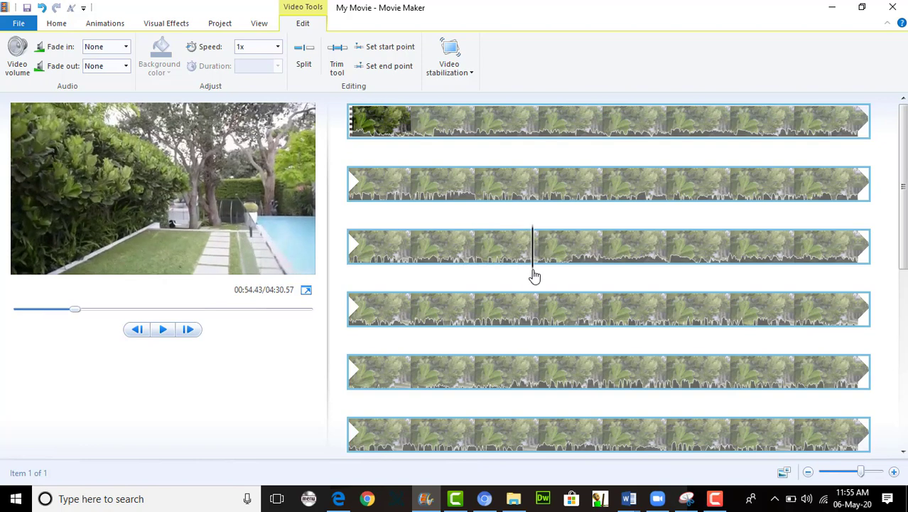
pyautogui.click(390, 71)
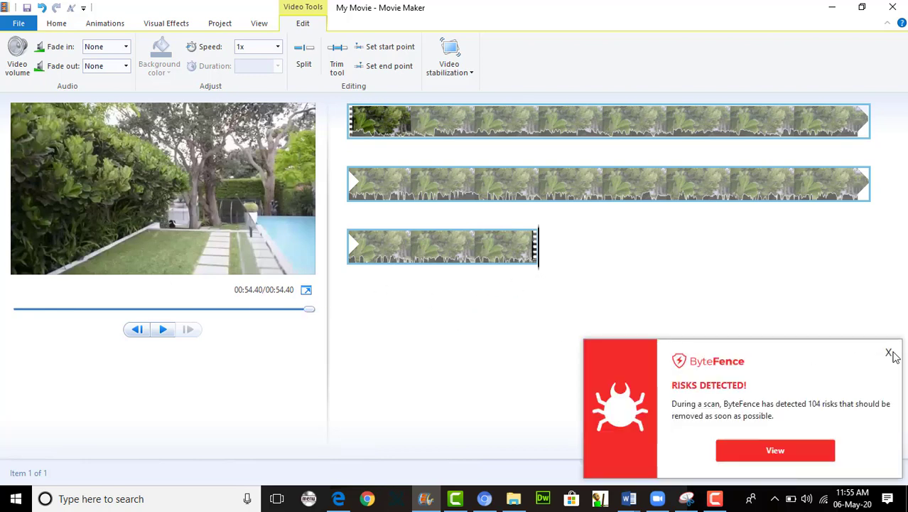
# Dismiss the ByteFence notification, preview the trimmed clip, and place playback at 00:31.40
pyautogui.click(890, 353)
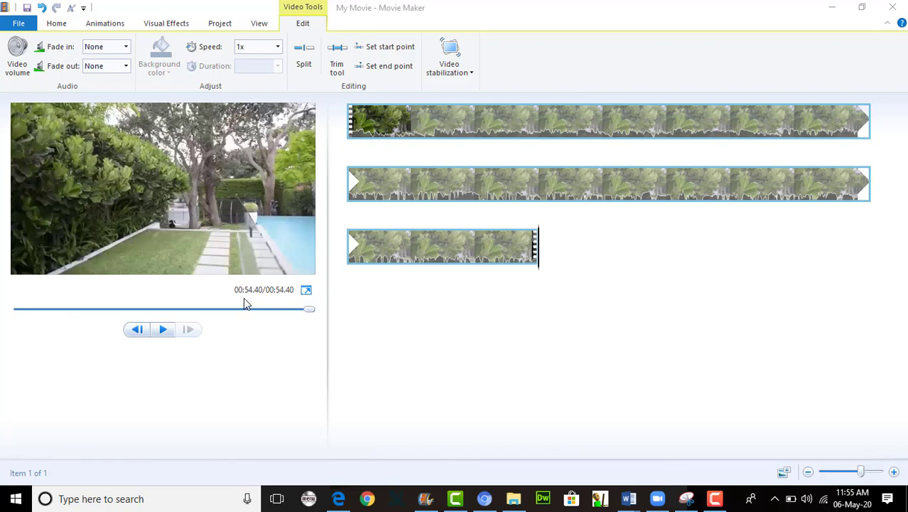
pyautogui.click(162, 330)
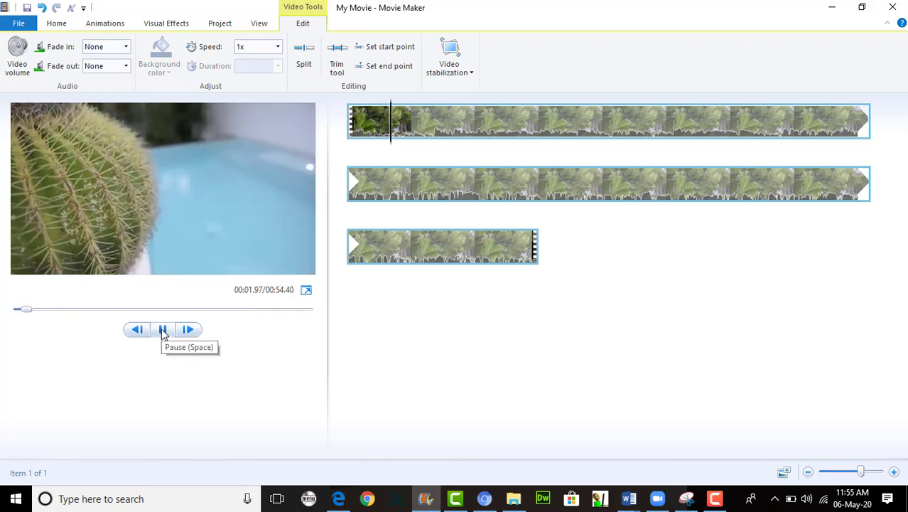
pyautogui.click(162, 330)
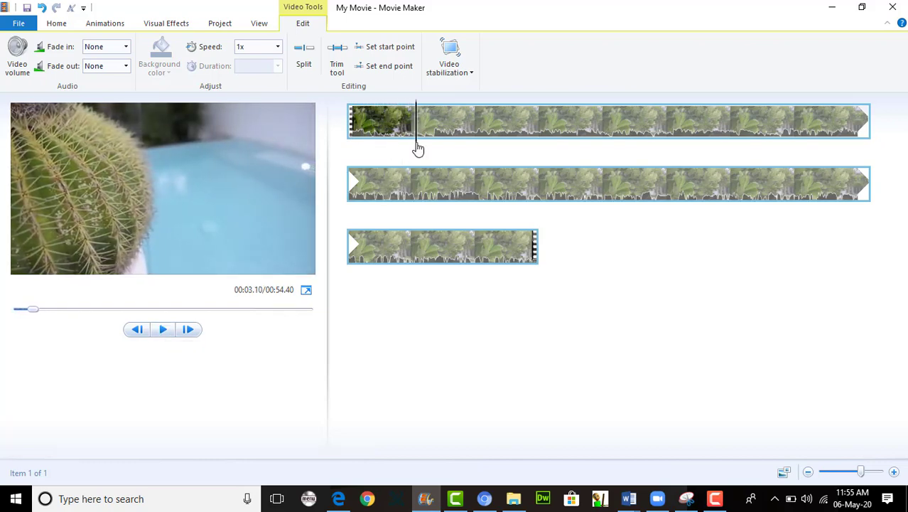
pyautogui.click(445, 277)
pyautogui.click(444, 184)
pyautogui.click(434, 128)
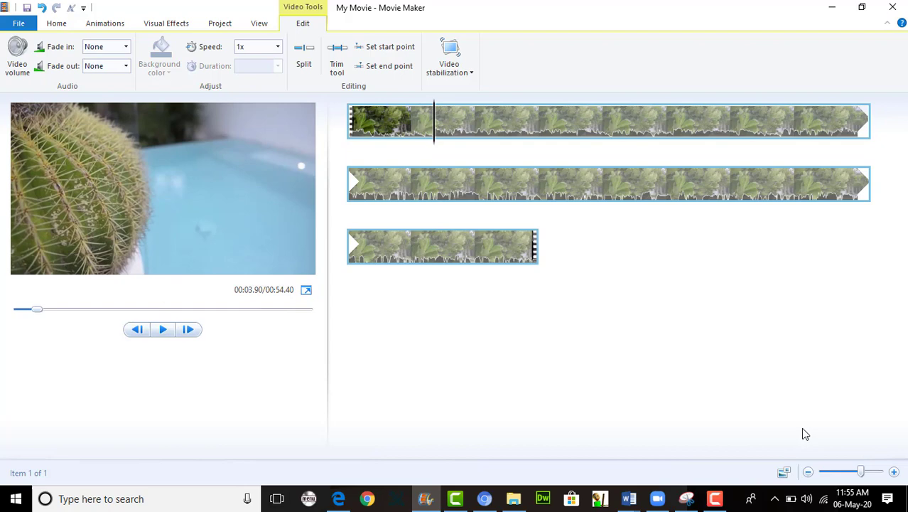
pyautogui.click(894, 472)
pyautogui.click(894, 472)
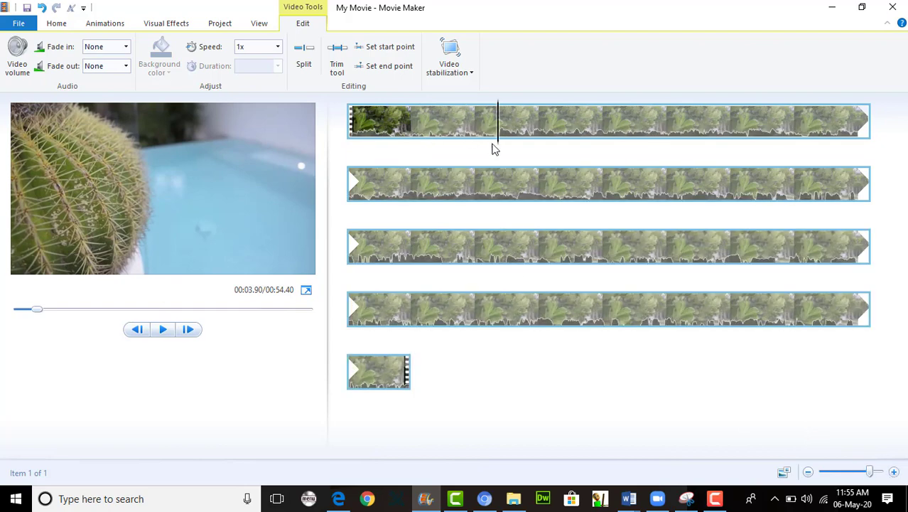
pyautogui.click(586, 146)
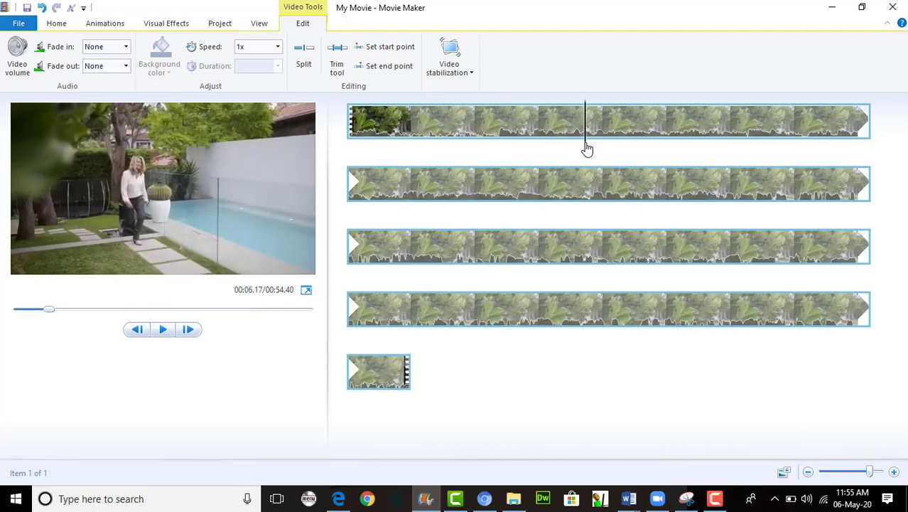
pyautogui.click(525, 172)
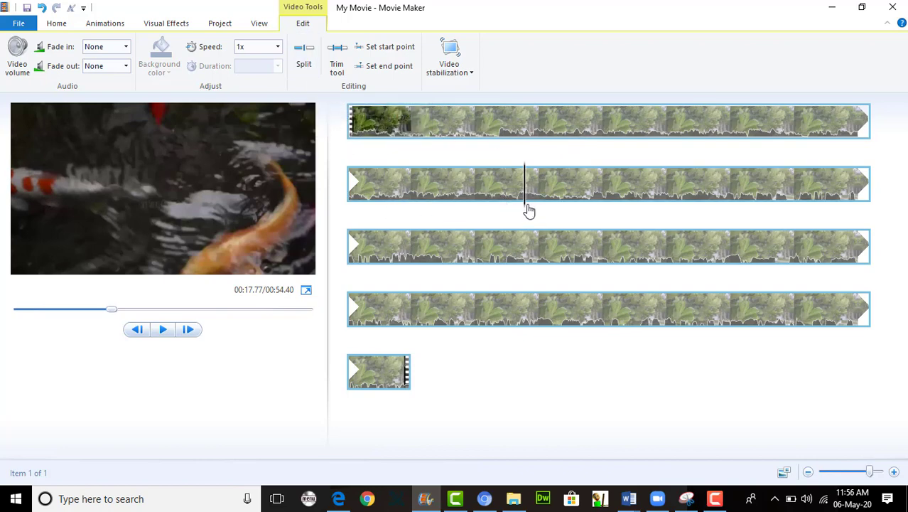
pyautogui.click(559, 260)
pyautogui.click(542, 259)
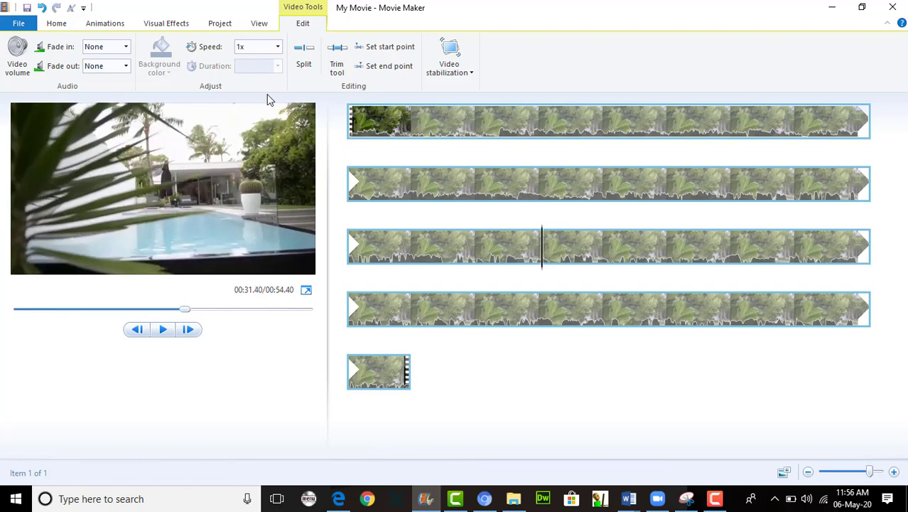
# Split the clip at 00:31.40 and add a 'Seconds Part' title before the second half
pyautogui.click(303, 53)
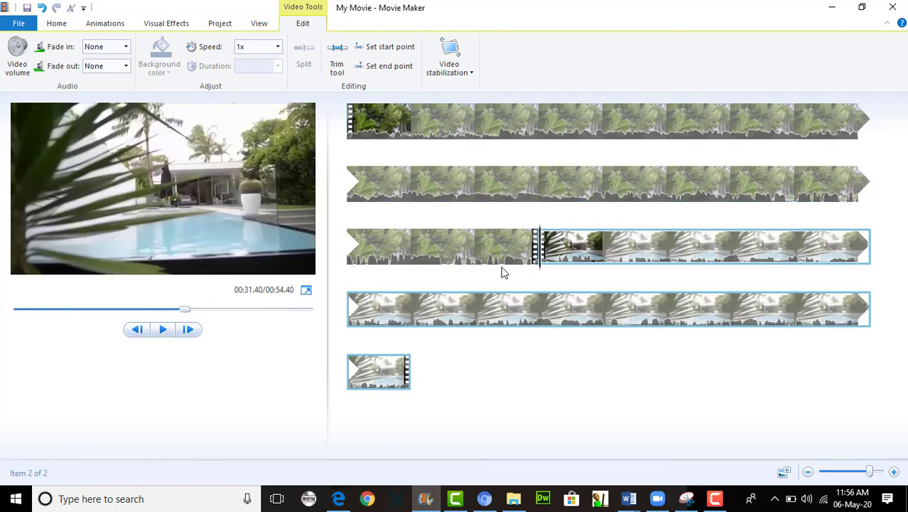
pyautogui.click(61, 25)
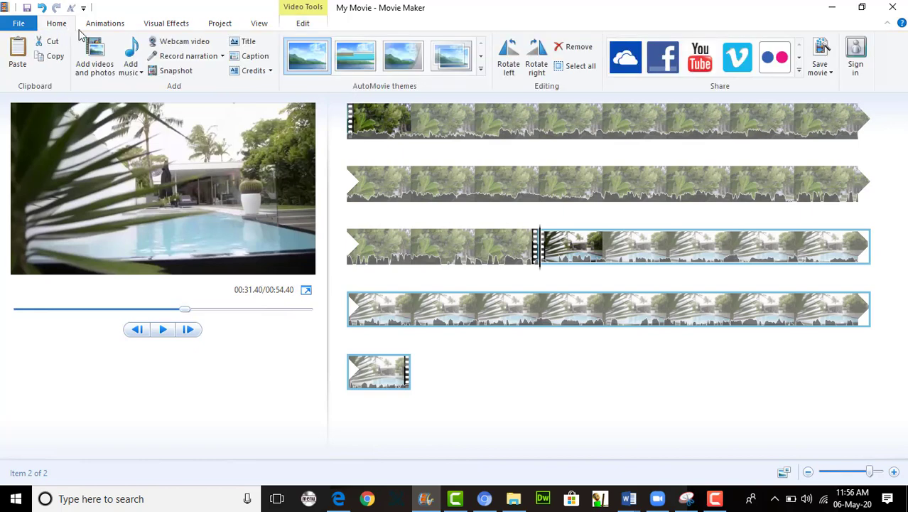
pyautogui.click(245, 43)
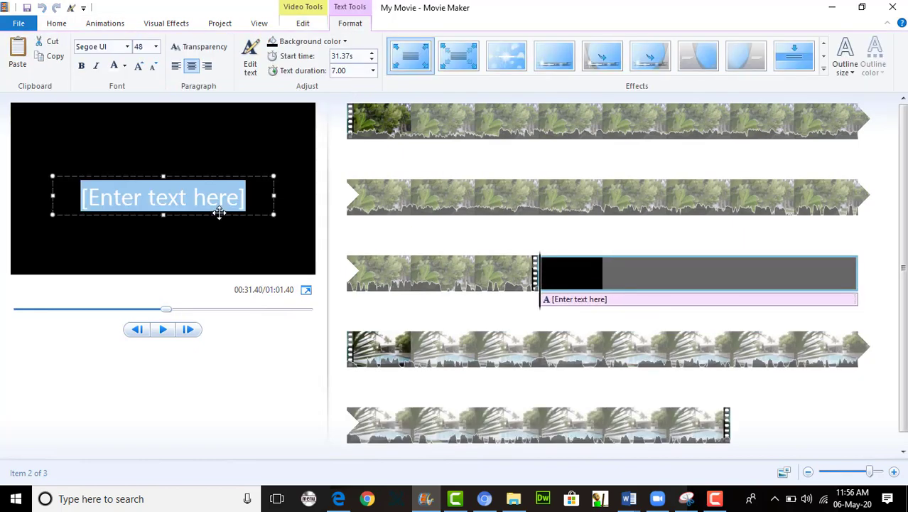
pyautogui.write('Seconds ')
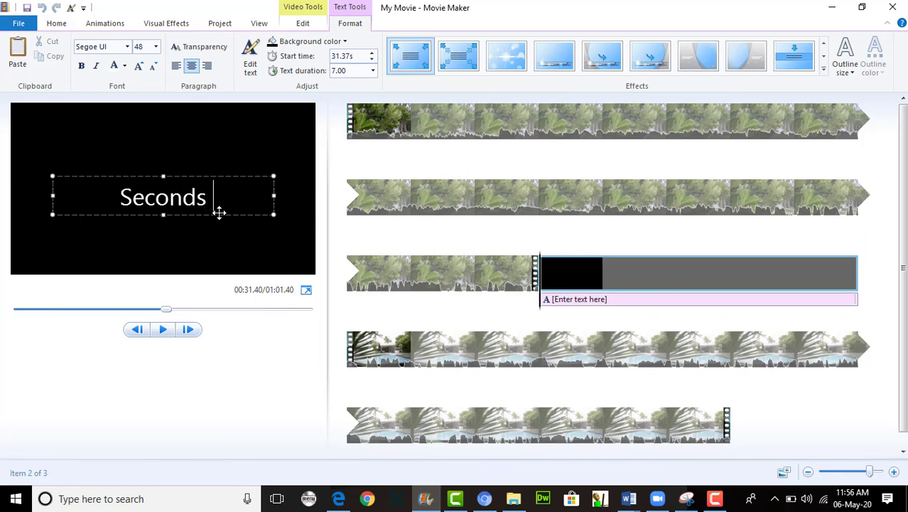
pyautogui.write('Part')
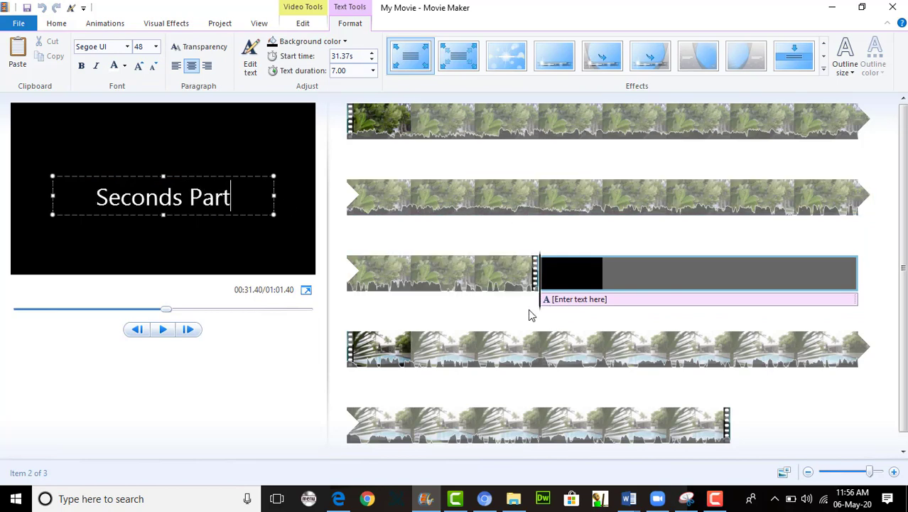
pyautogui.click(333, 172)
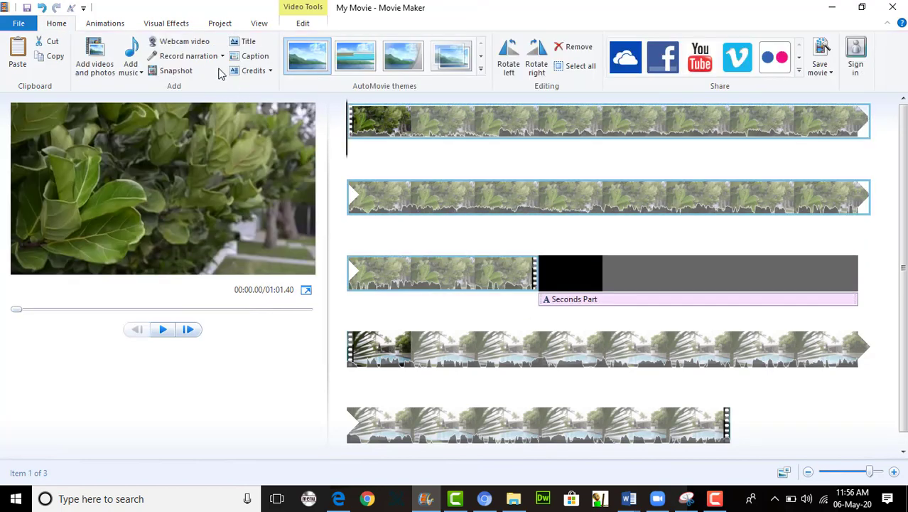
# Add an opening title replacing 'My Movie' with 'First Part' at the movie start
pyautogui.click(242, 41)
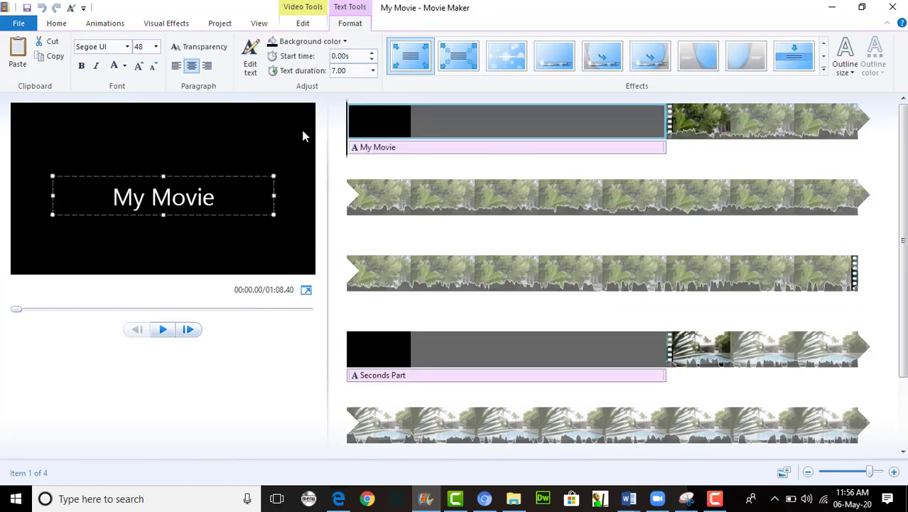
pyautogui.moveTo(219, 199); pyautogui.dragTo(111, 199)
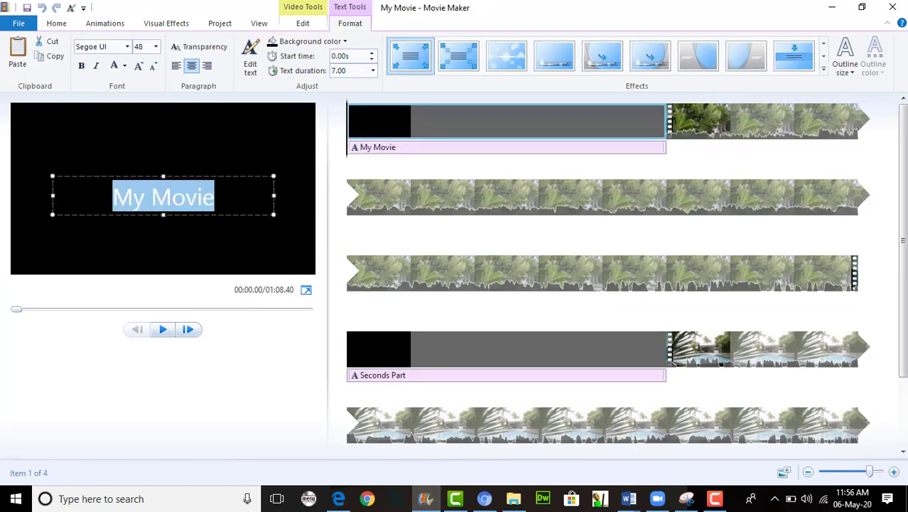
pyautogui.write('First Part')
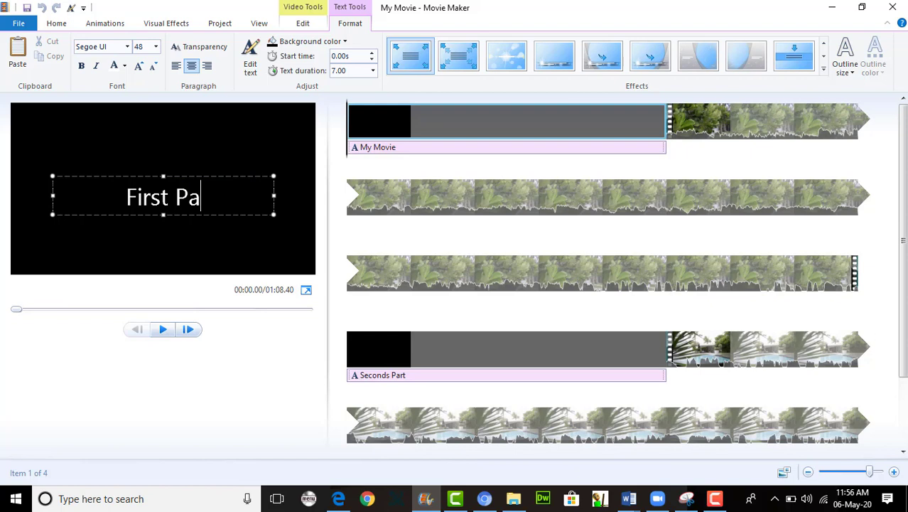
pyautogui.click(469, 247)
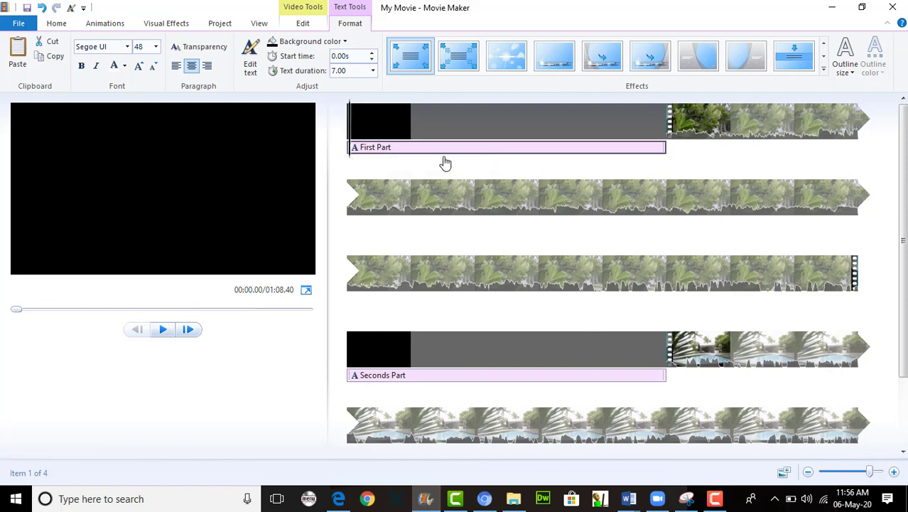
pyautogui.moveTo(642, 150); pyautogui.dragTo(668, 150)
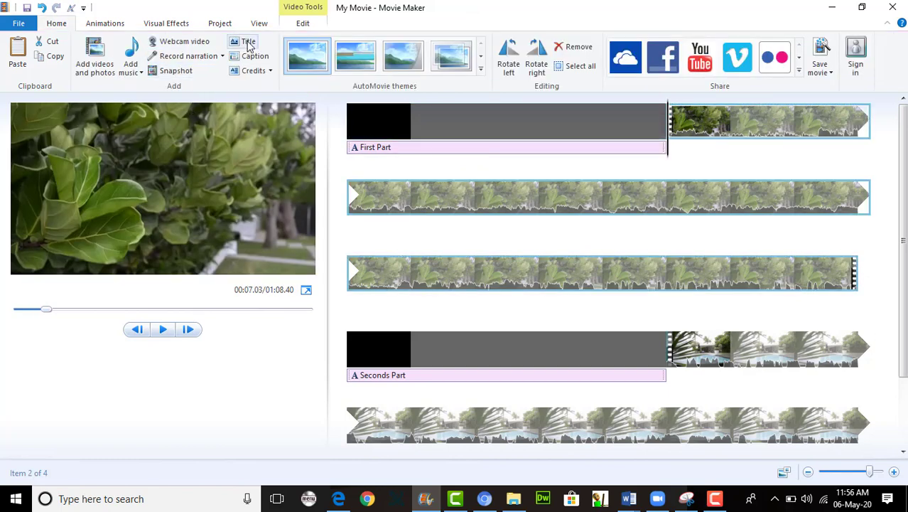
# Insert an extra title before the video clip, then delete that empty title clip
pyautogui.click(248, 43)
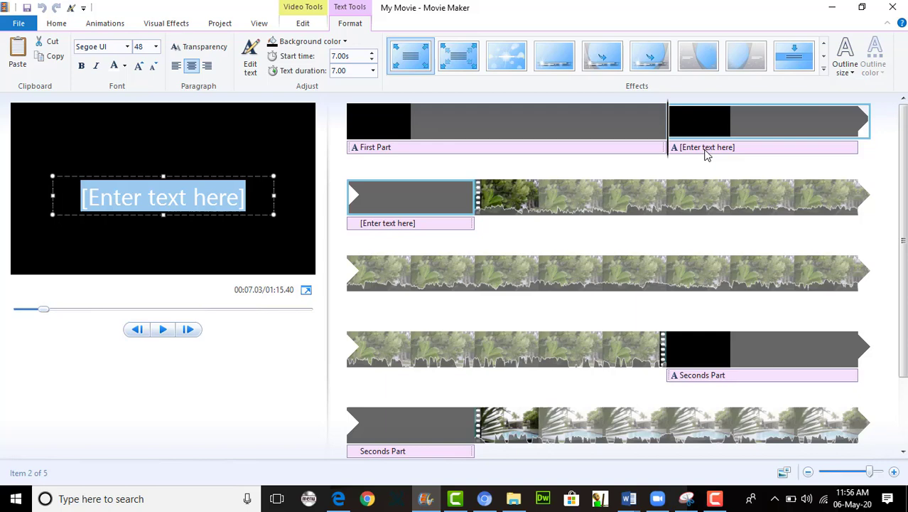
pyautogui.click(725, 135)
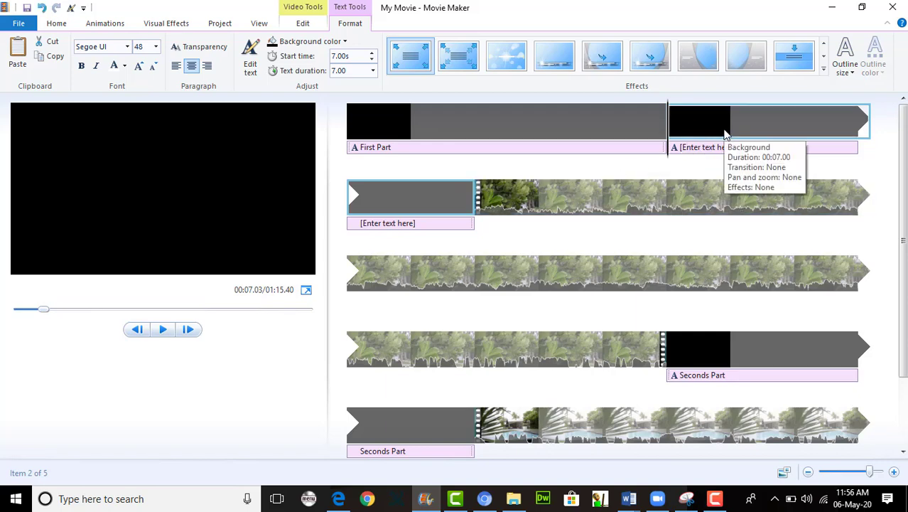
pyautogui.click(724, 135)
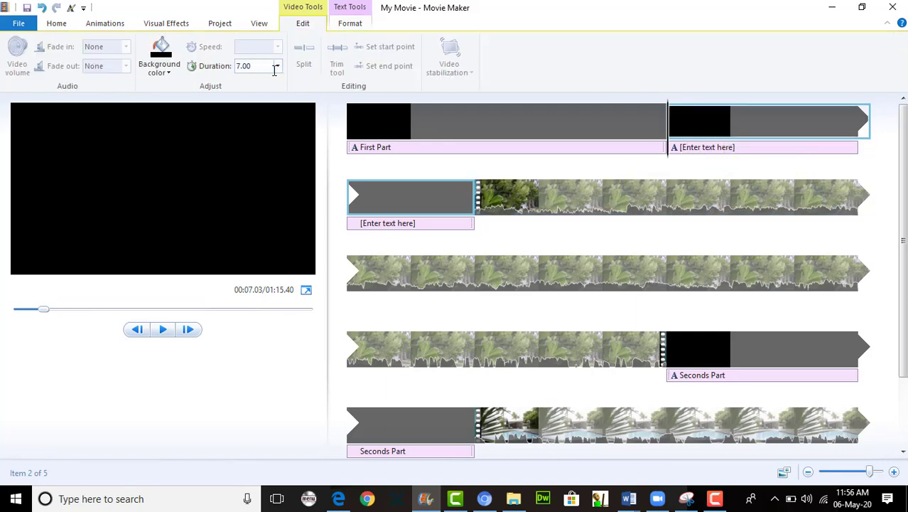
pyautogui.press('Delete')
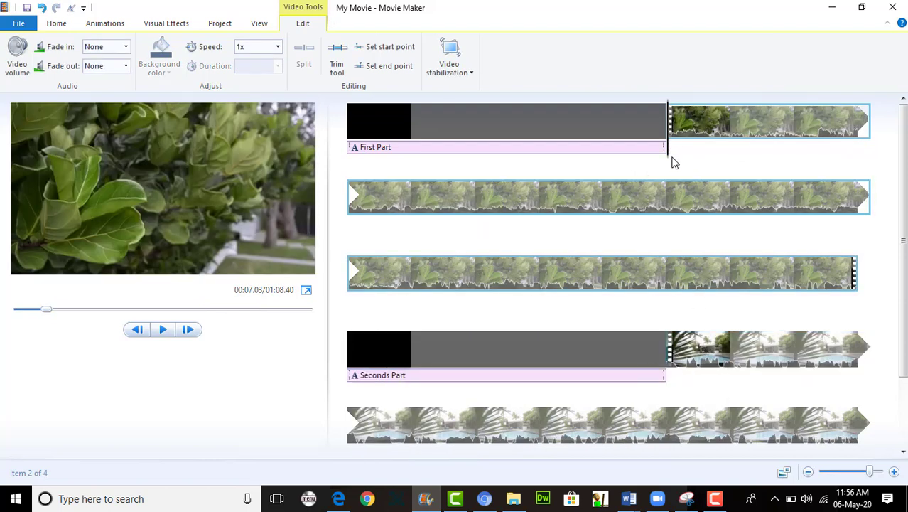
# Trim the second clip to 13.43s–44.80s with the Trim tool and save the trim
pyautogui.click(649, 199)
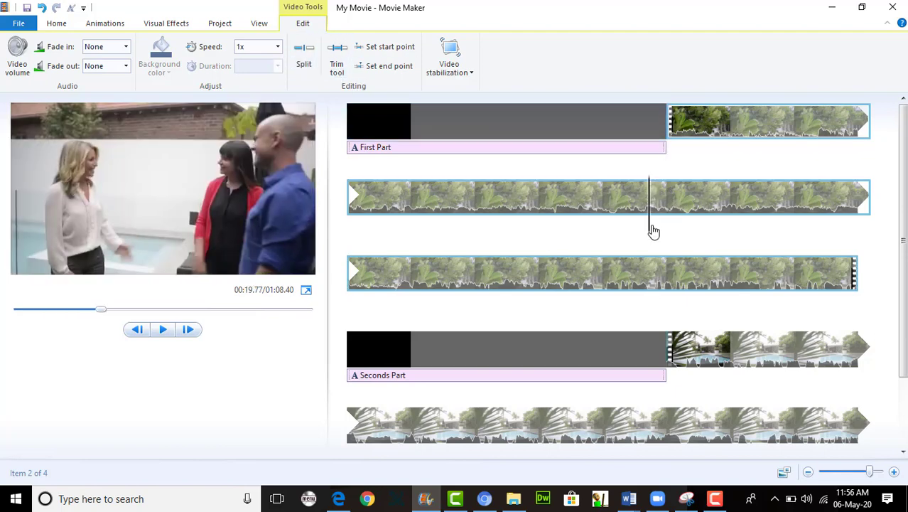
pyautogui.click(676, 233)
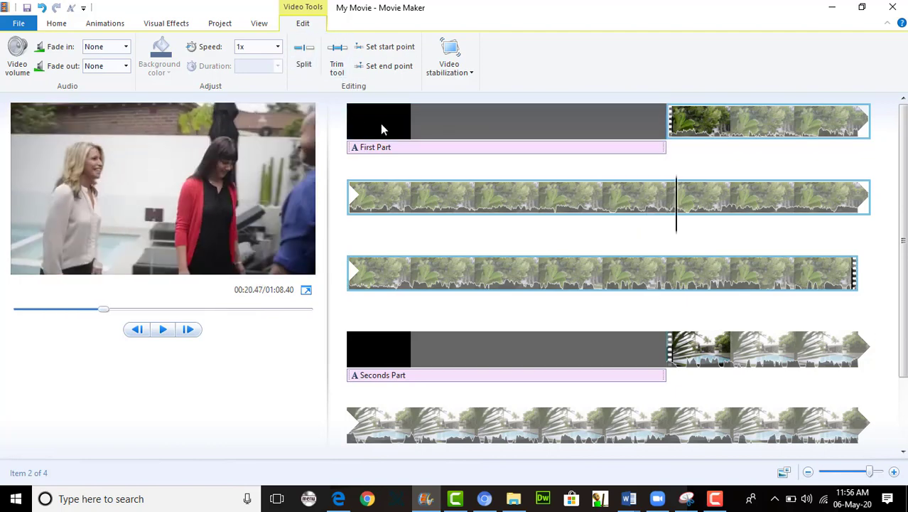
pyautogui.click(339, 62)
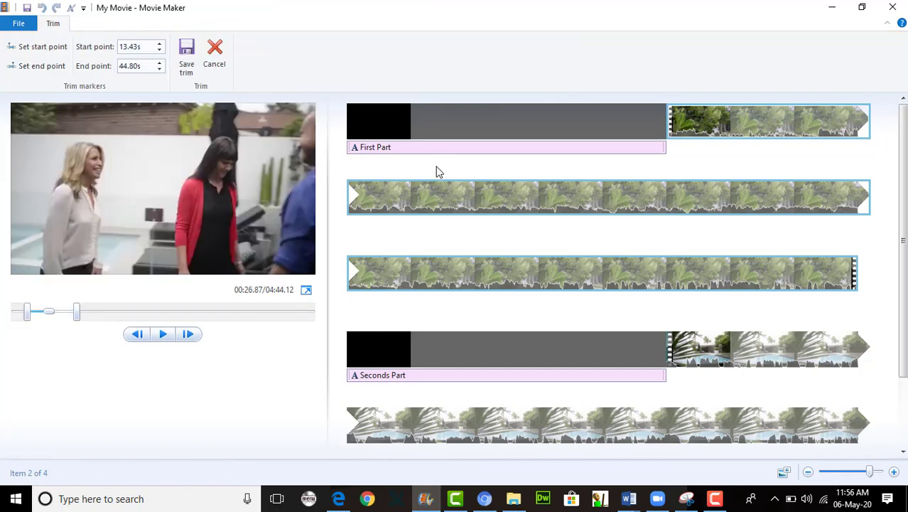
pyautogui.click(186, 63)
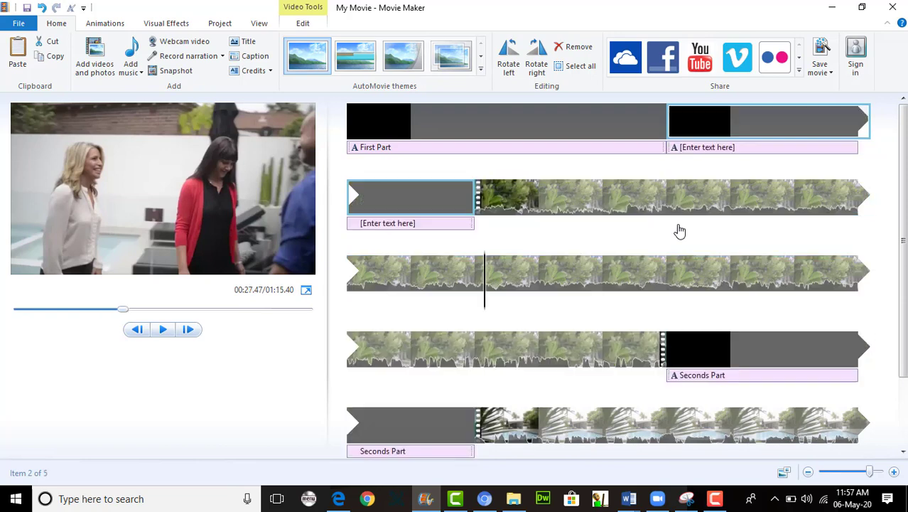
# Undo the title slides, then open the first clip's Trim tool and leave without changes
pyautogui.hotkey('ctrl', 'z')
pyautogui.hotkey('ctrl', 'z')
pyautogui.hotkey('ctrl', 'z')
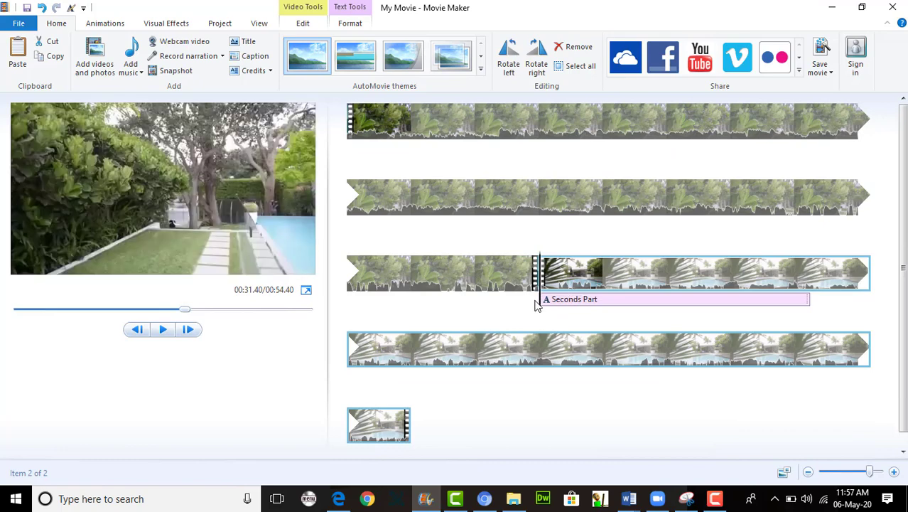
pyautogui.click(502, 198)
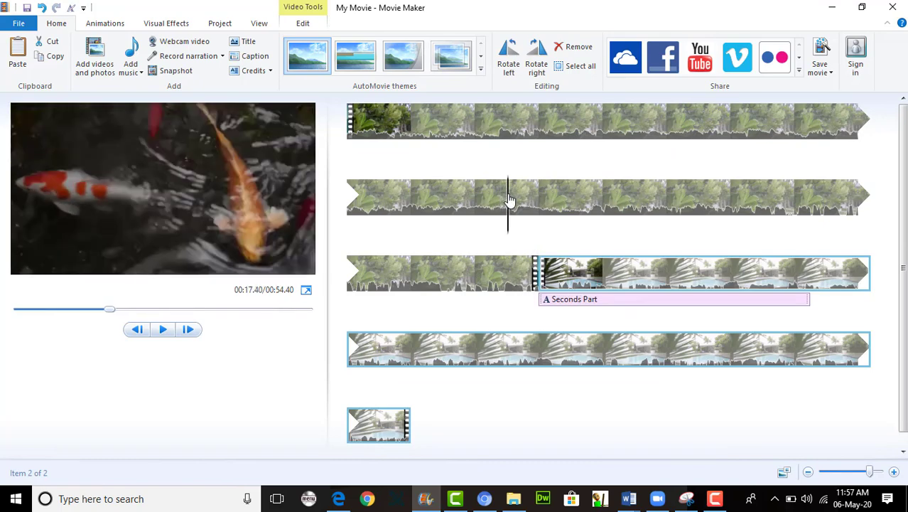
pyautogui.click(302, 23)
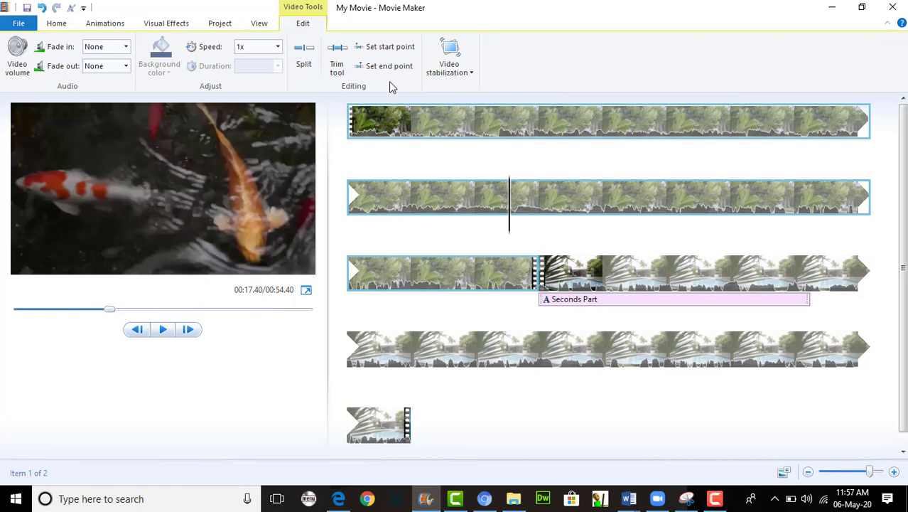
pyautogui.click(336, 64)
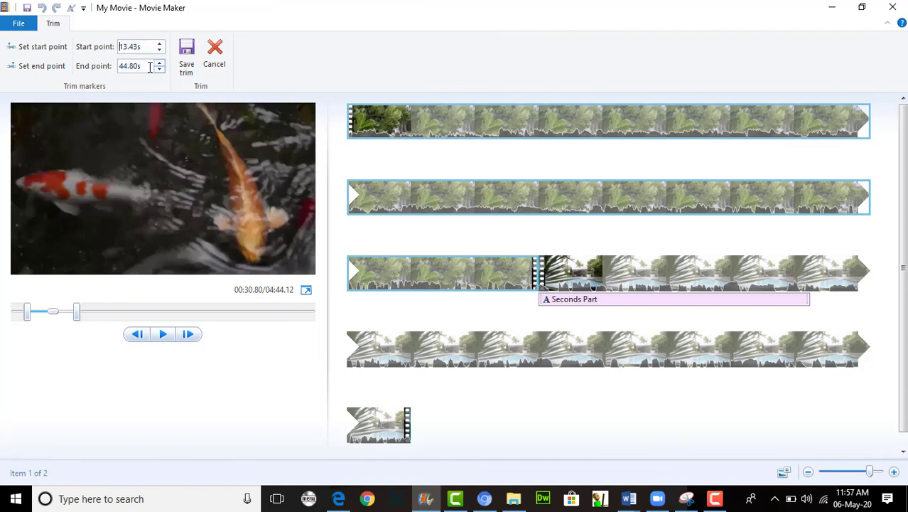
pyautogui.moveTo(145, 67); pyautogui.dragTo(93, 66)
pyautogui.click(120, 47)
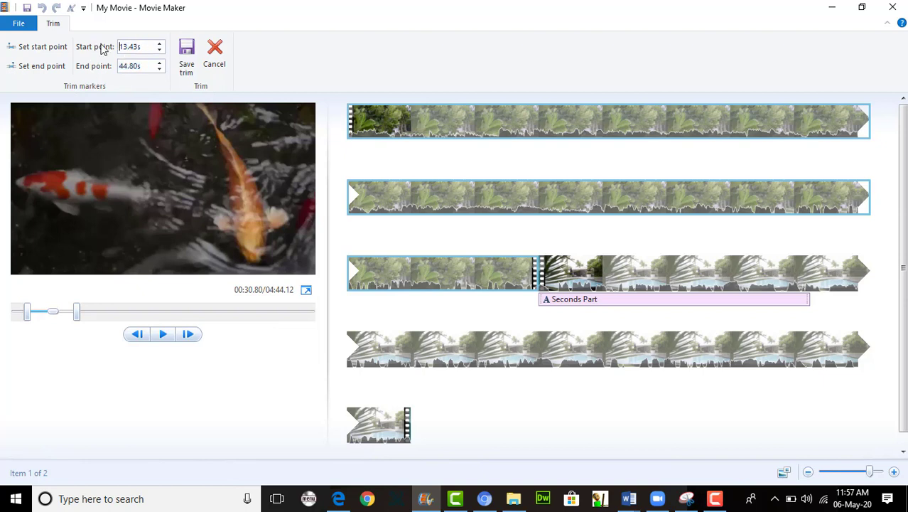
pyautogui.click(215, 66)
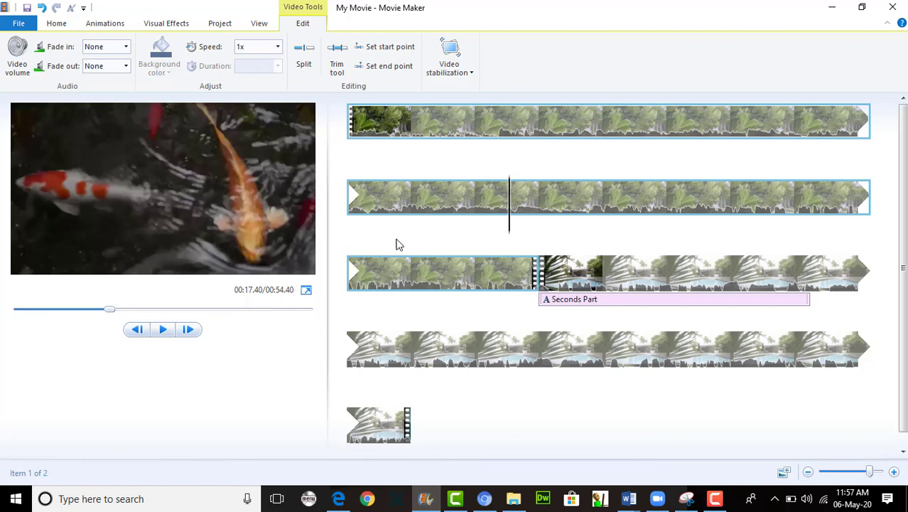
# Step back to 14.90 seconds and turn the first garden clip's volume all the way down
pyautogui.press('Left')
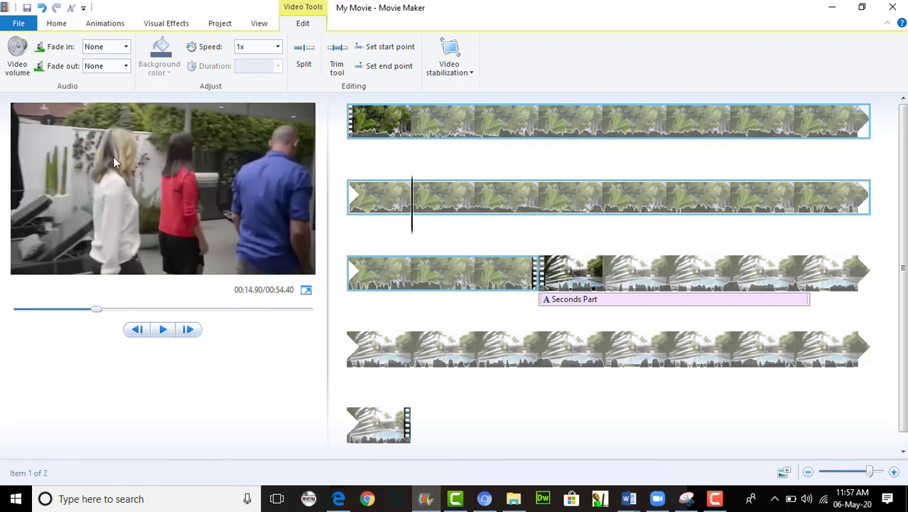
pyautogui.click(17, 60)
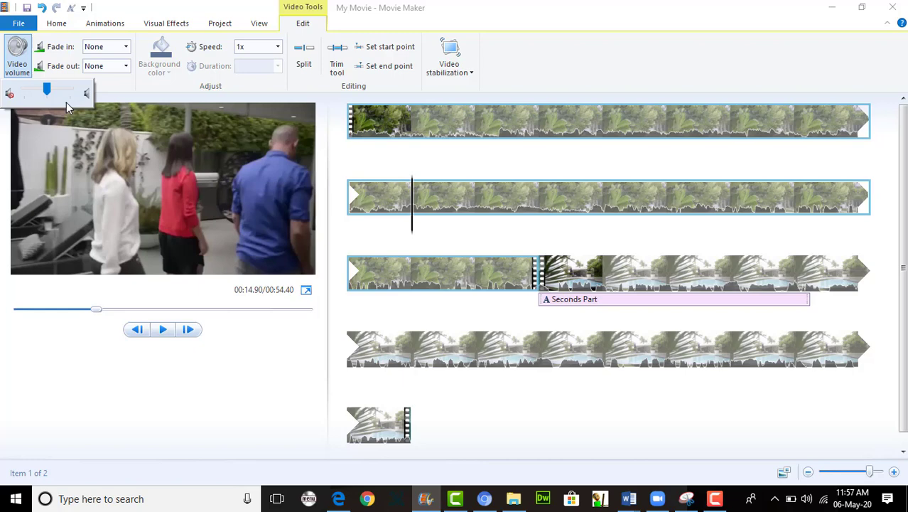
pyautogui.click(11, 94)
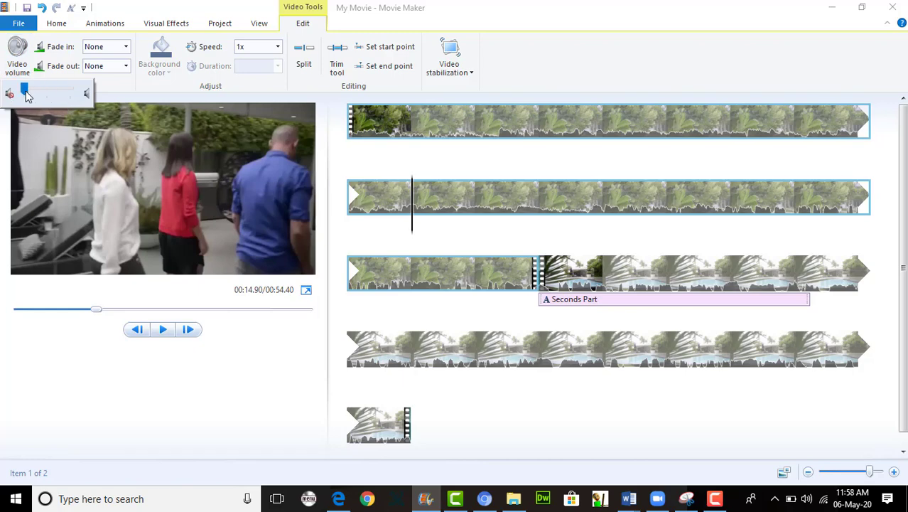
pyautogui.click(501, 205)
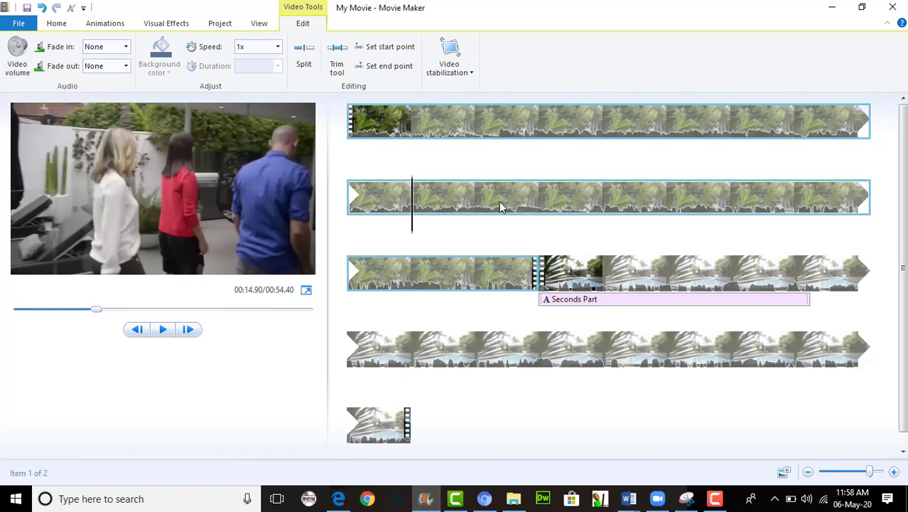
# Add 'One Direction - Best Song Ever.mp3' as the movie's background music
pyautogui.click(56, 23)
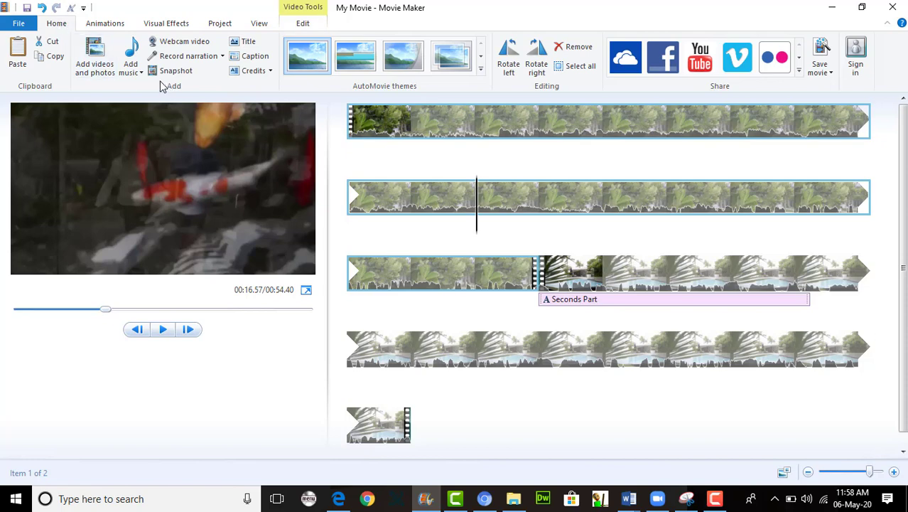
pyautogui.click(130, 68)
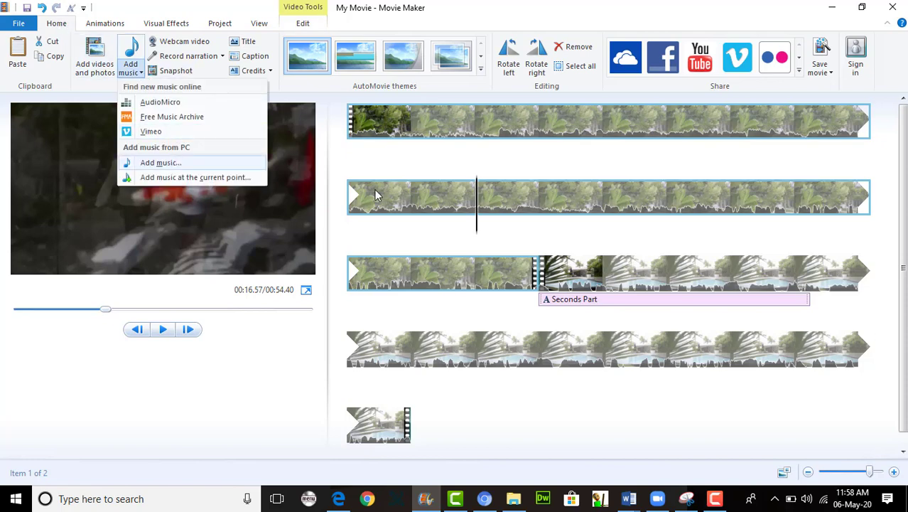
pyautogui.press('Return')
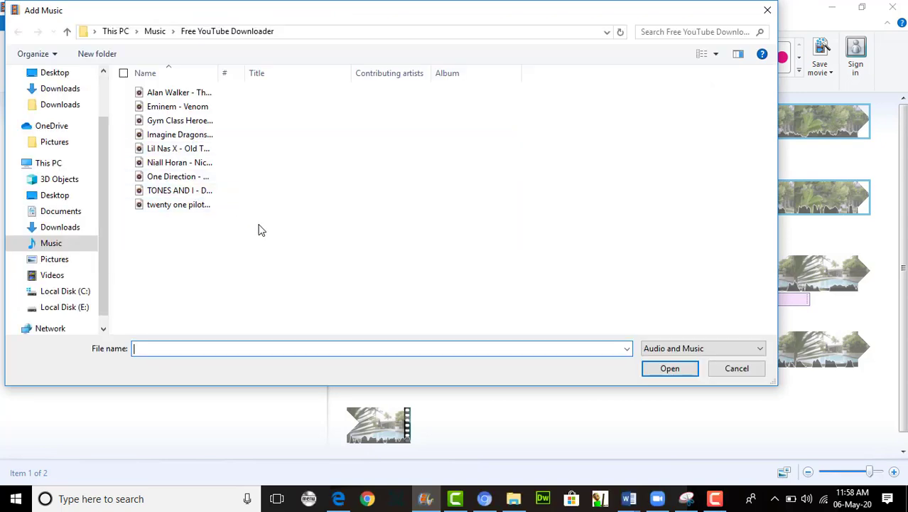
pyautogui.doubleClick(208, 178)
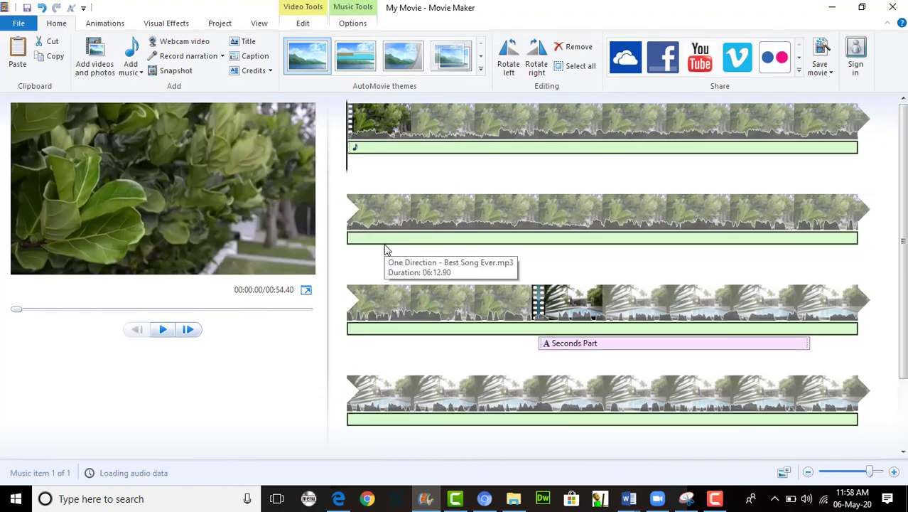
# Preview the movie with the One Direction music, pause it, and view the Animations options
pyautogui.click(169, 334)
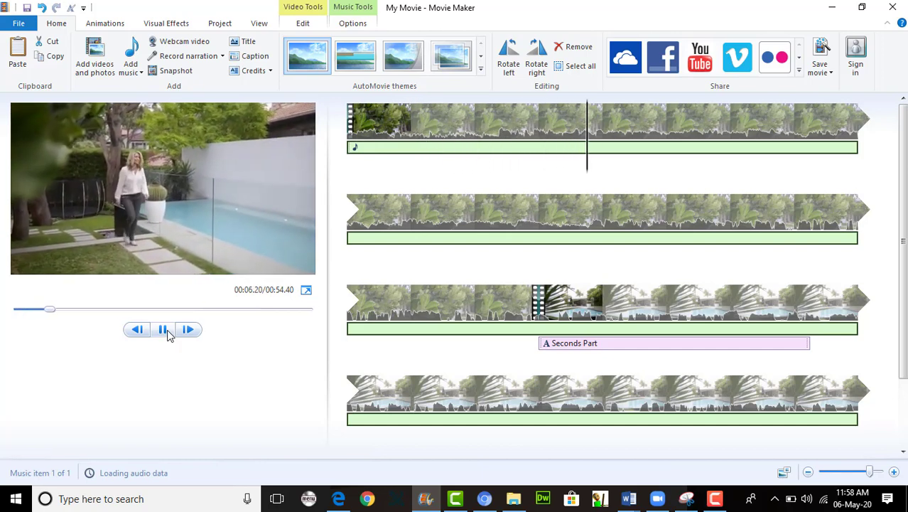
pyautogui.click(168, 334)
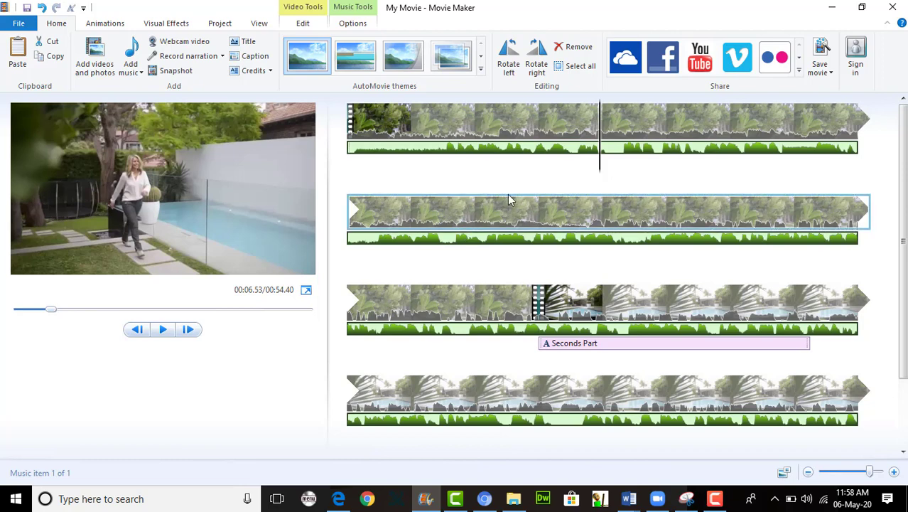
pyautogui.click(105, 23)
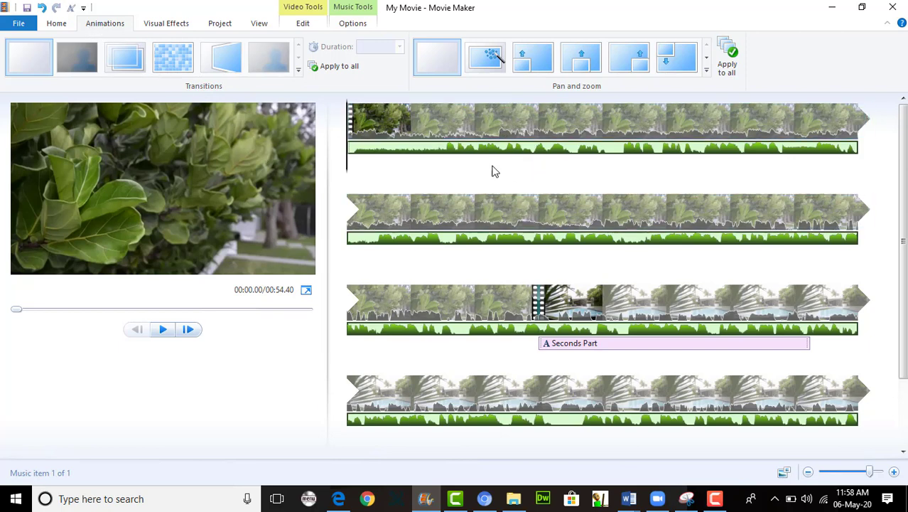
# Caption the first clip 'Anything' and give it the first Cinematic text effect
pyautogui.click(63, 24)
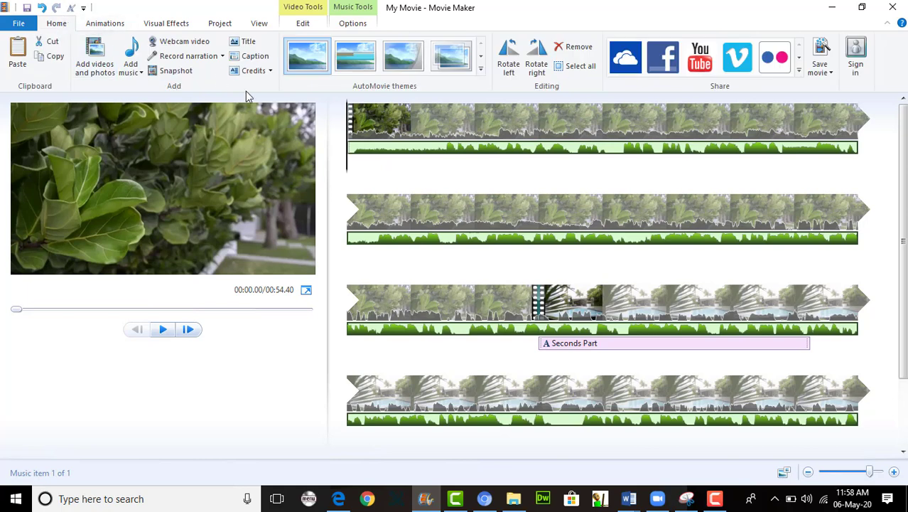
pyautogui.click(252, 56)
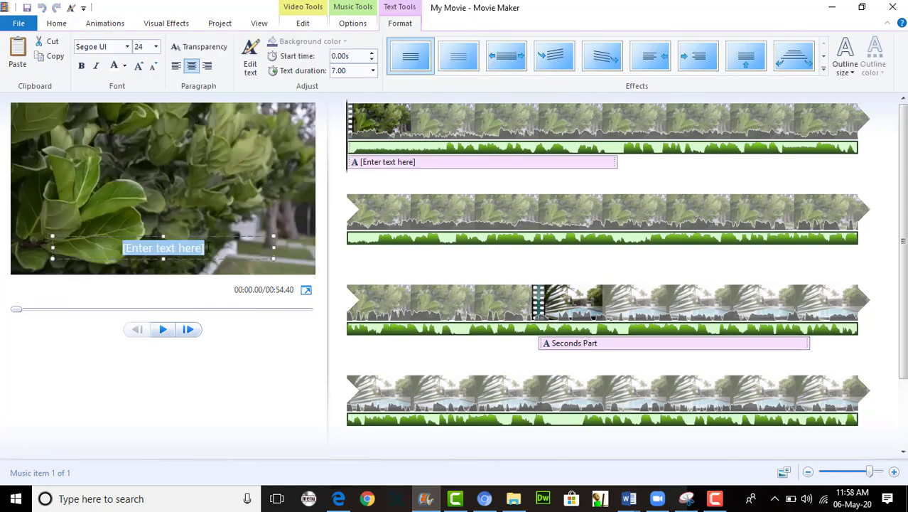
pyautogui.write('Anythig')
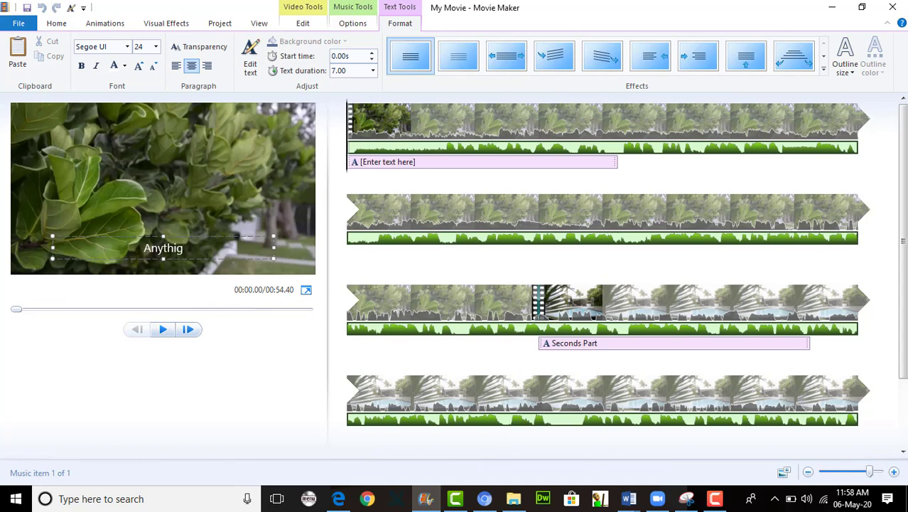
pyautogui.press('BackSpace')
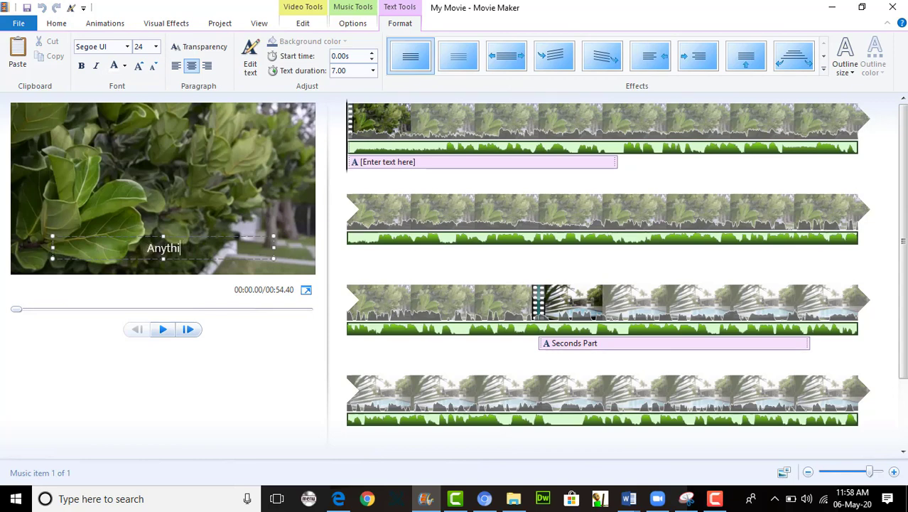
pyautogui.write('ng')
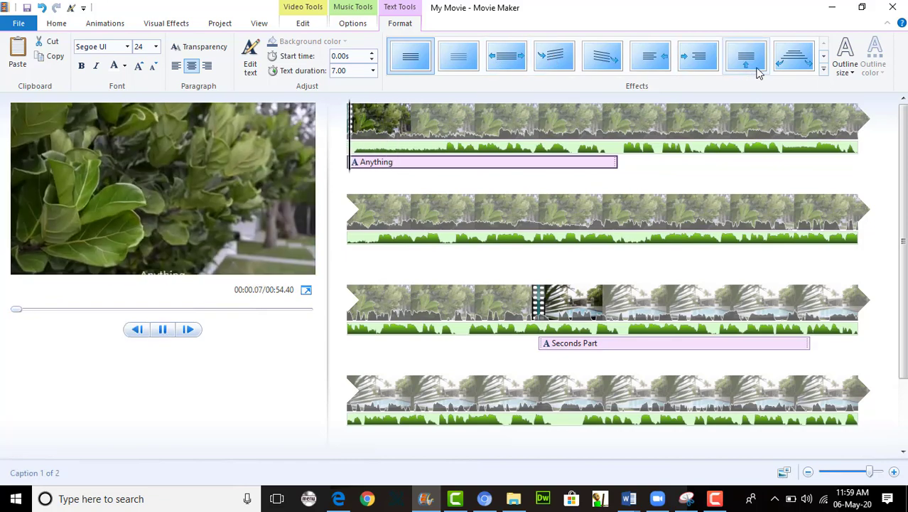
pyautogui.click(823, 70)
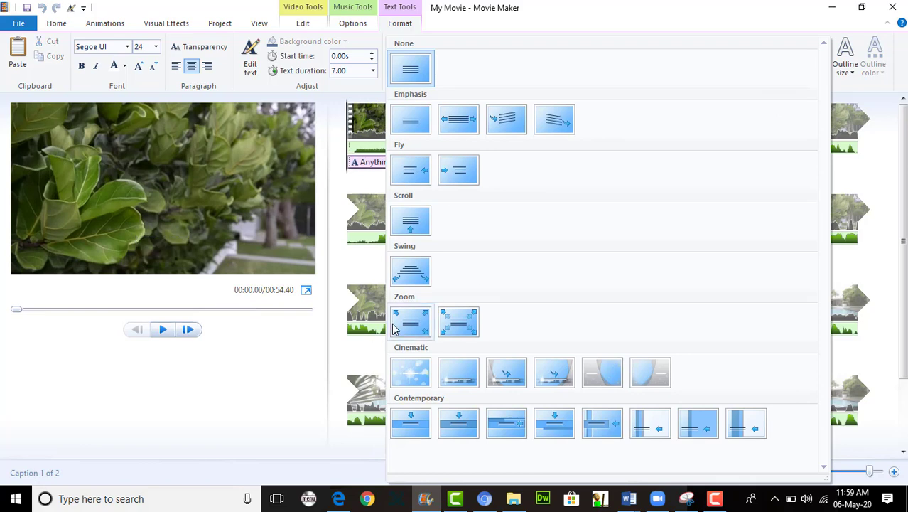
pyautogui.click(410, 374)
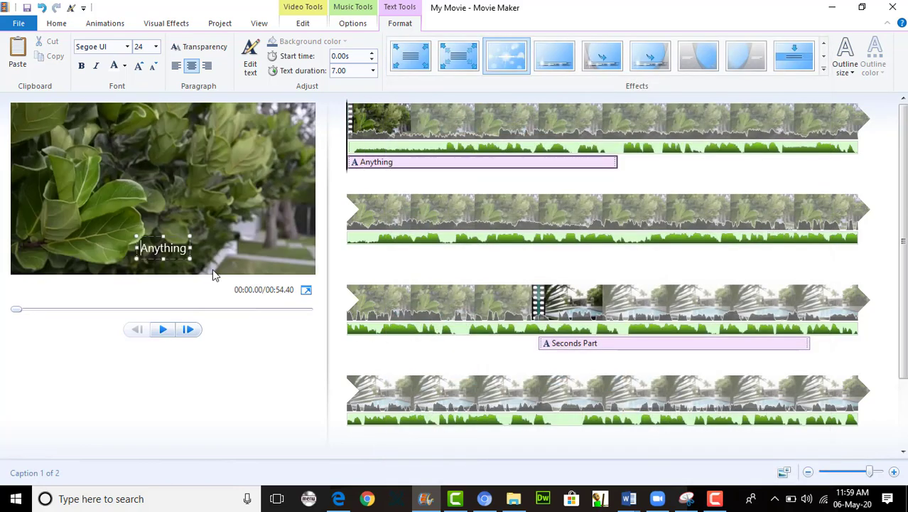
pyautogui.click(59, 23)
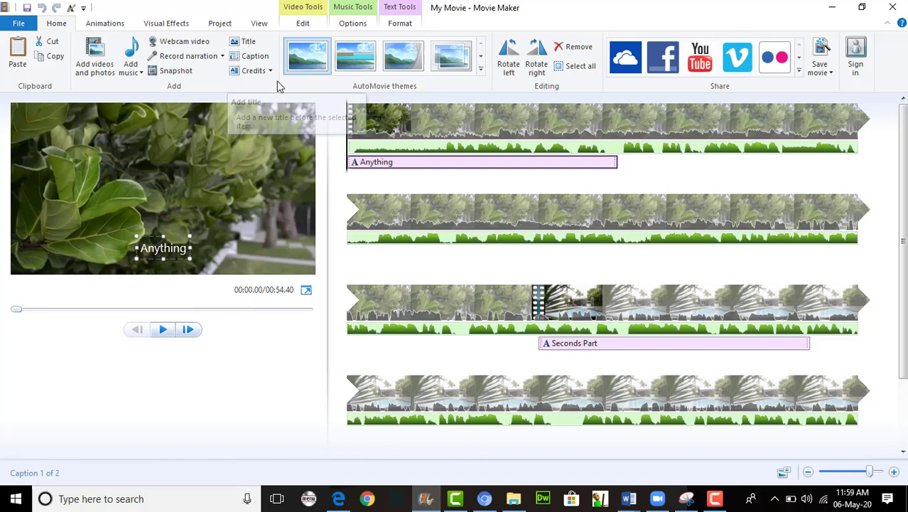
# Add closing credits with lines Your name, Center No and Candidate No, then preview them
pyautogui.click(270, 71)
pyautogui.click(262, 87)
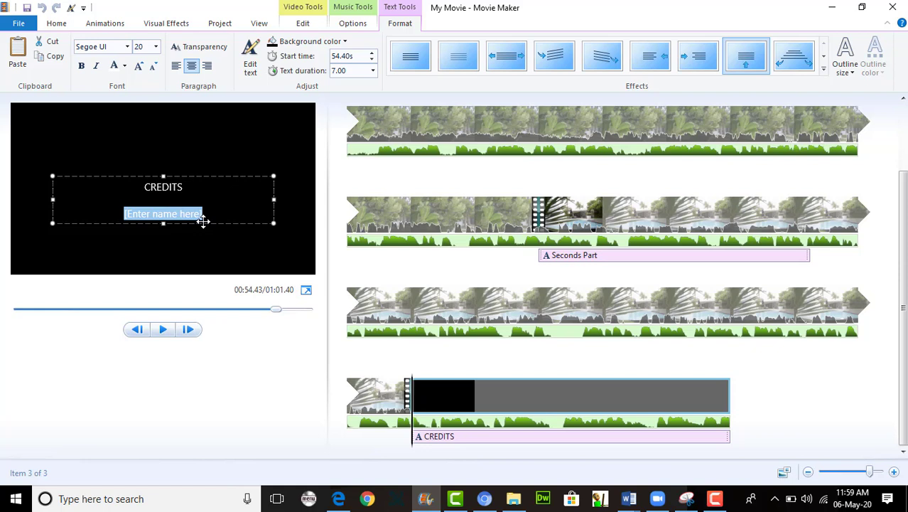
pyautogui.write('Your name')
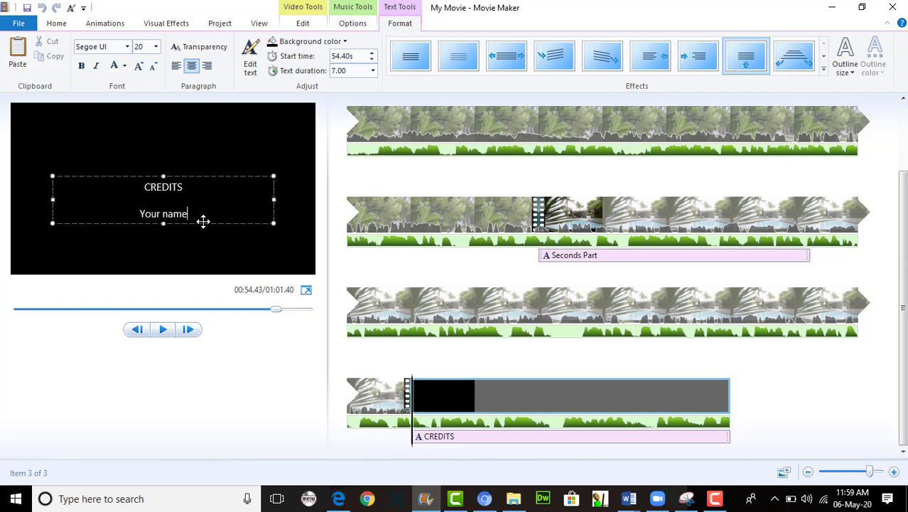
pyautogui.press('Return')
pyautogui.write('Cent')
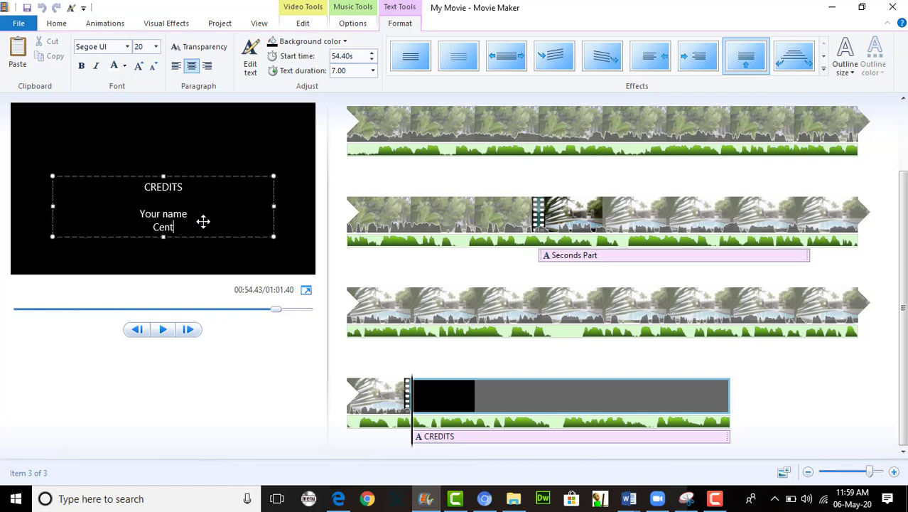
pyautogui.write('er No')
pyautogui.press('Return')
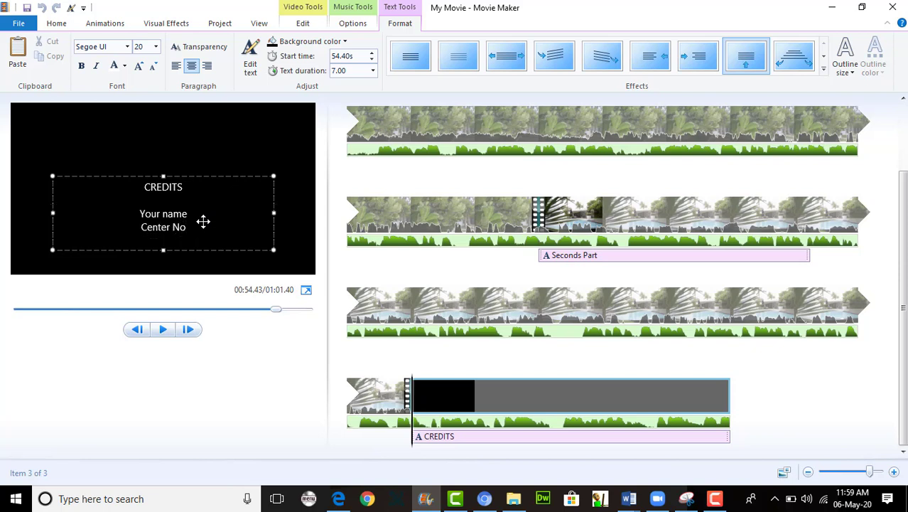
pyautogui.write('Candidate No')
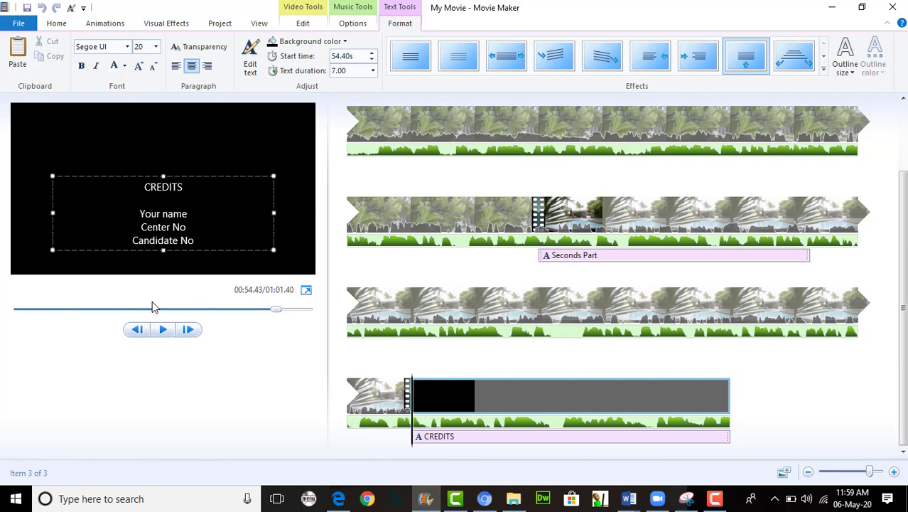
pyautogui.click(163, 331)
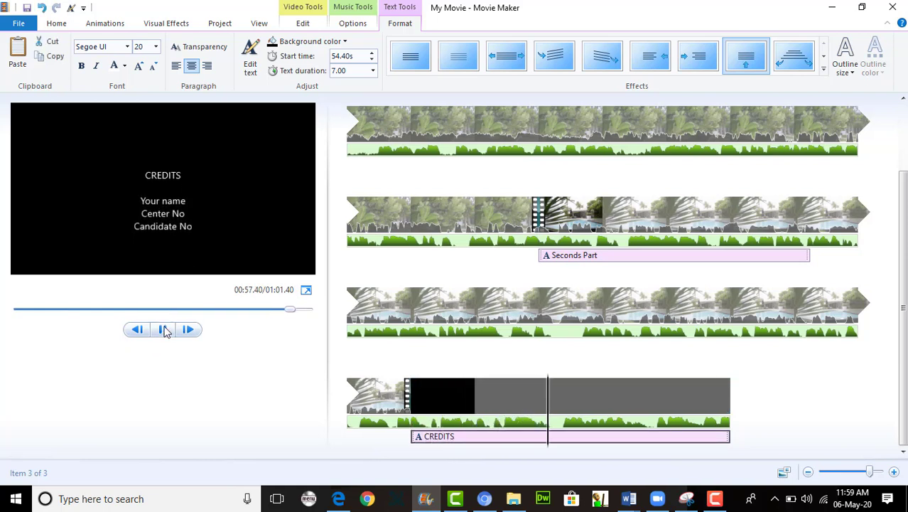
pyautogui.click(164, 331)
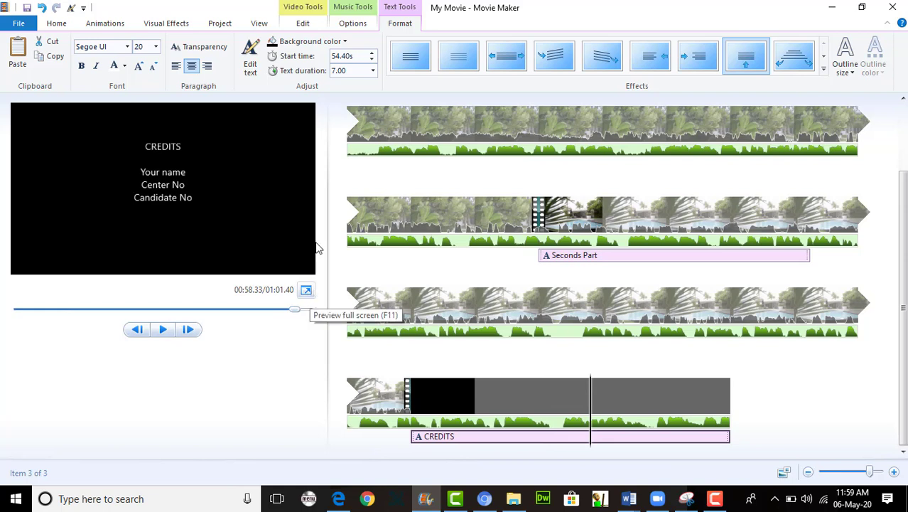
# Look through the Edit, View, Project, Visual Effects and Animations tabs, ending on Home
pyautogui.click(303, 24)
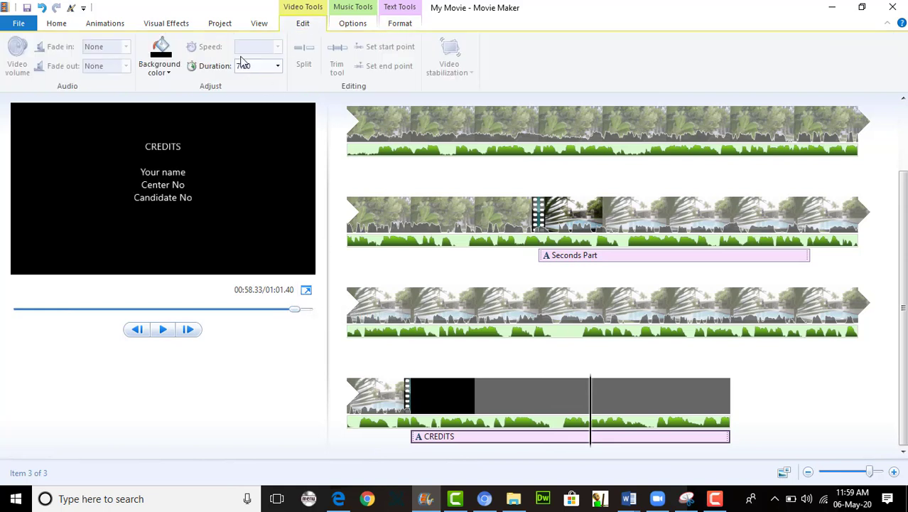
pyautogui.click(252, 27)
pyautogui.click(220, 24)
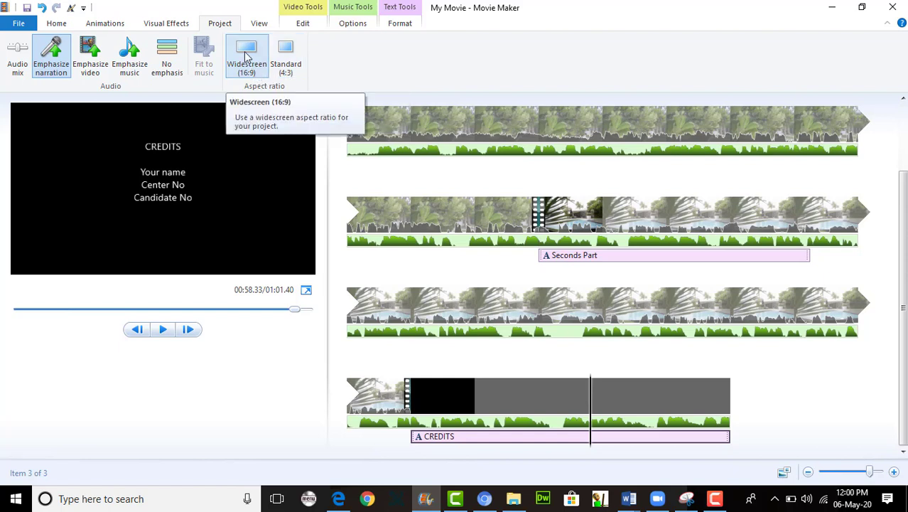
pyautogui.click(175, 27)
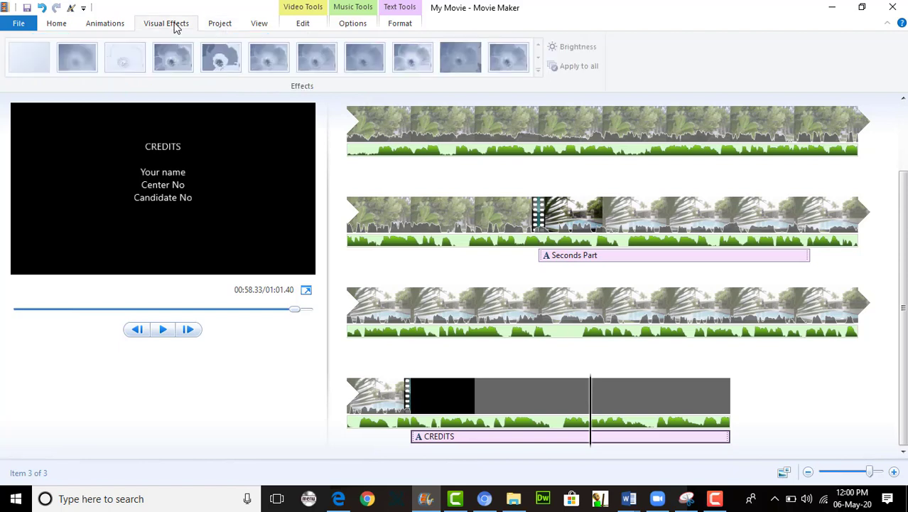
pyautogui.click(105, 26)
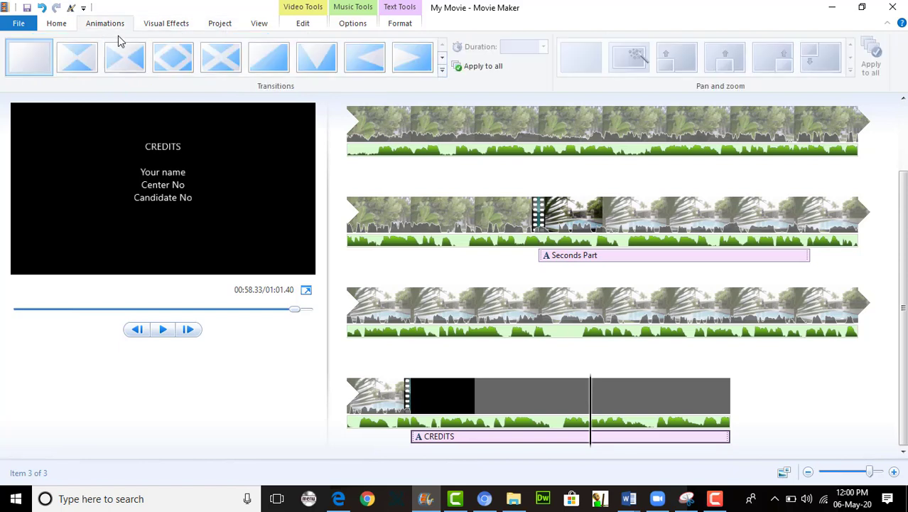
pyautogui.click(63, 26)
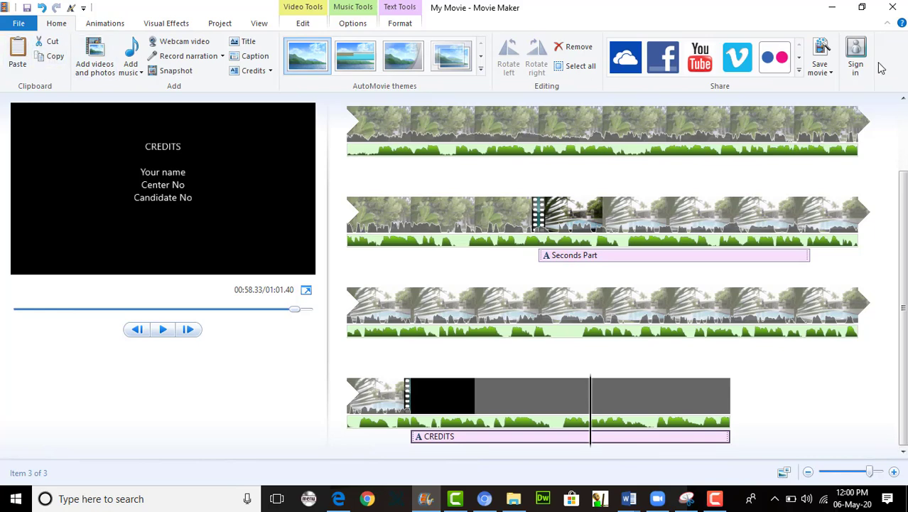
# Choose the 'Recommended for this project' save setting, then cancel the Save Movie dialog
pyautogui.click(831, 73)
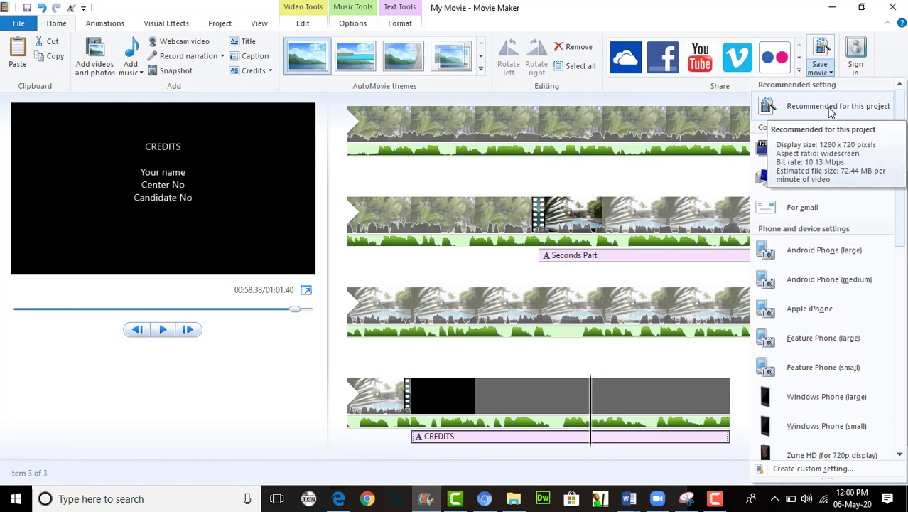
pyautogui.click(831, 108)
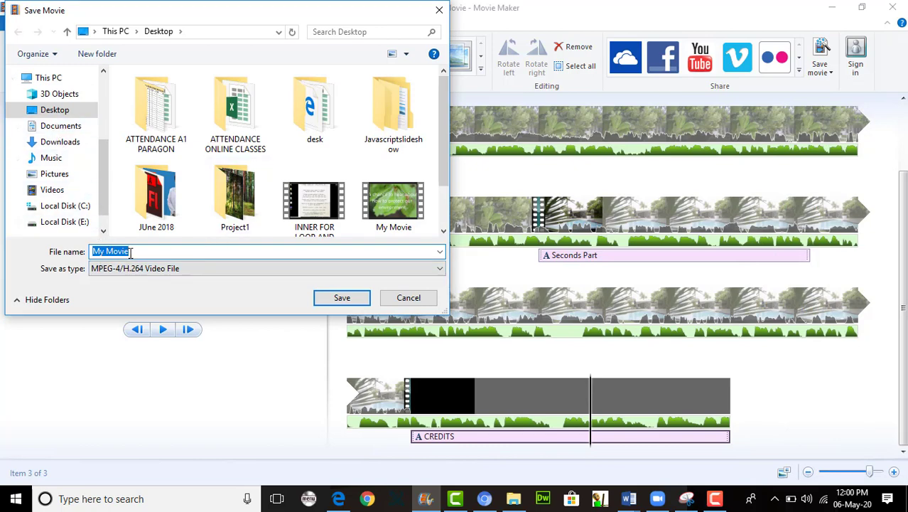
pyautogui.click(409, 297)
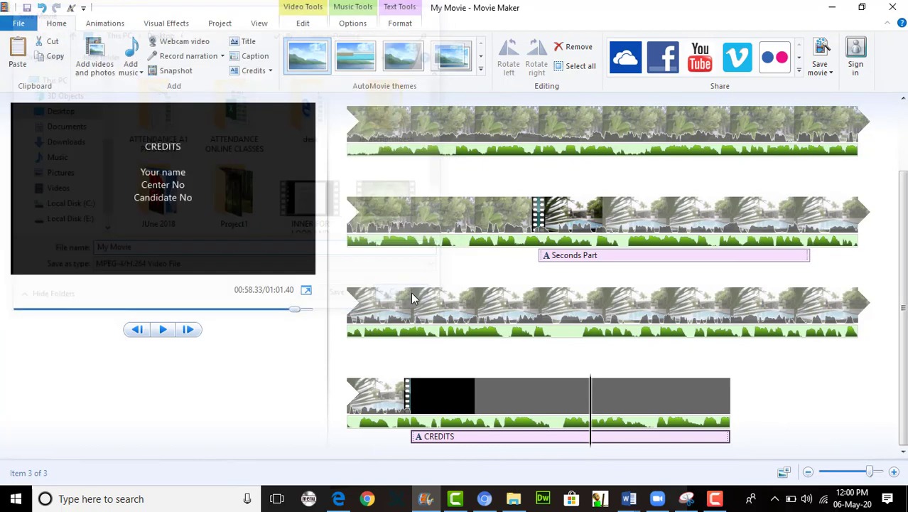
# Browse the ribbon tabs, settle on the music clip's options, and nudge the playhead slightly later
pyautogui.click(104, 24)
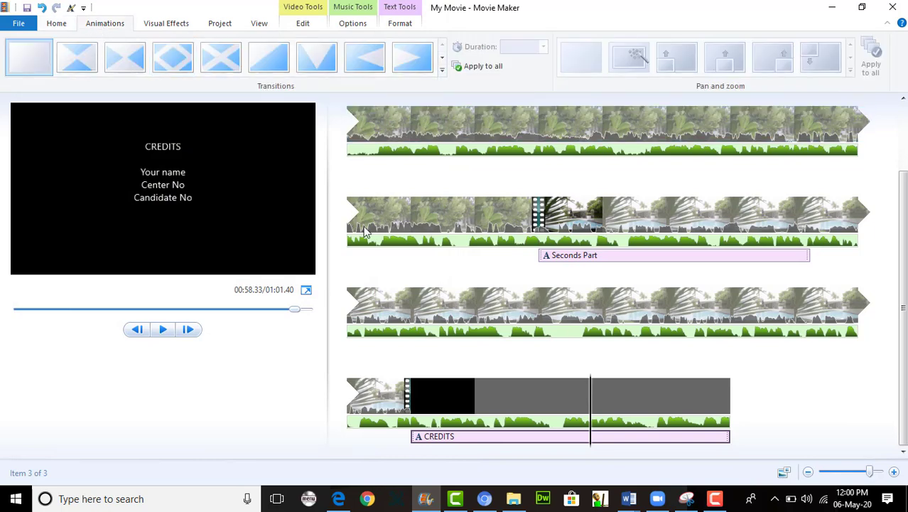
pyautogui.click(162, 28)
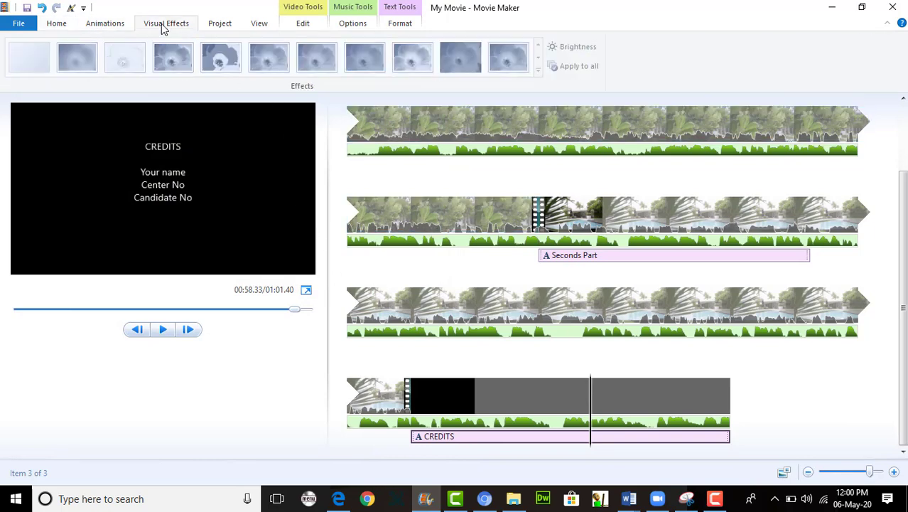
pyautogui.click(217, 24)
pyautogui.click(258, 24)
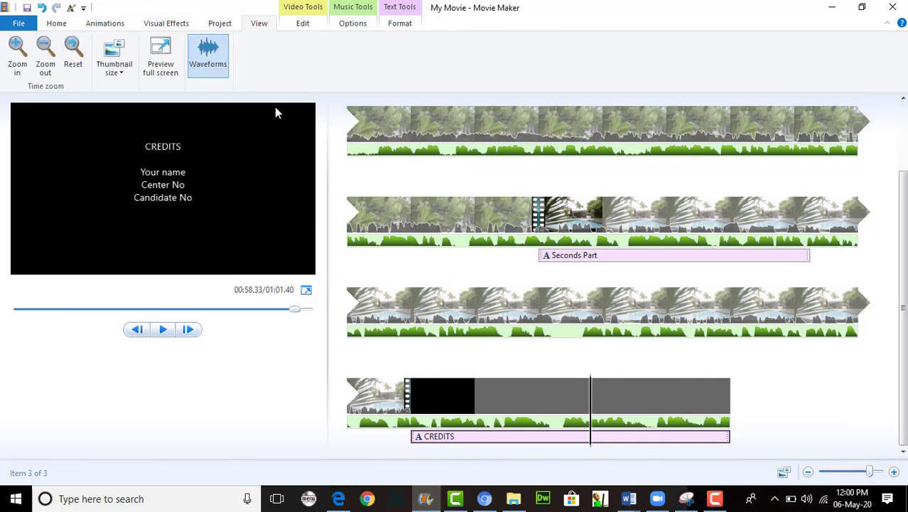
pyautogui.click(304, 24)
pyautogui.click(350, 25)
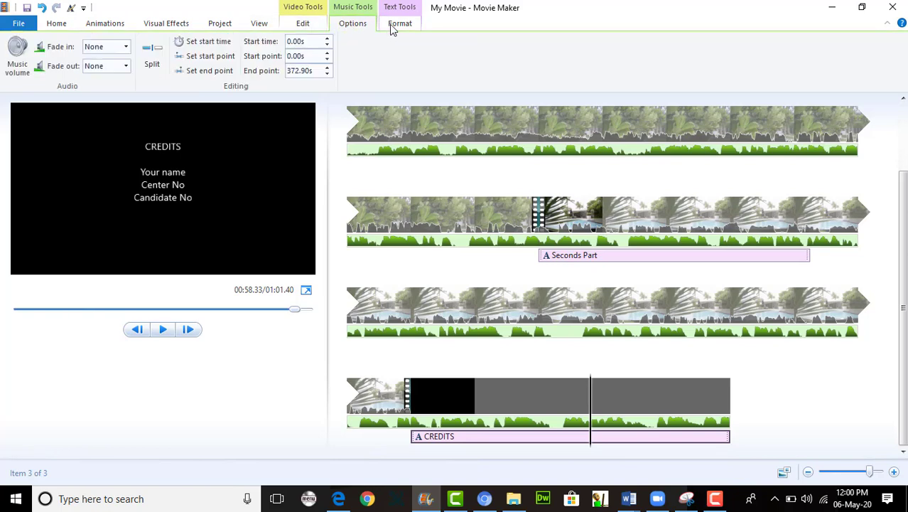
pyautogui.click(392, 26)
pyautogui.click(359, 28)
pyautogui.moveTo(591, 440); pyautogui.dragTo(600, 439)
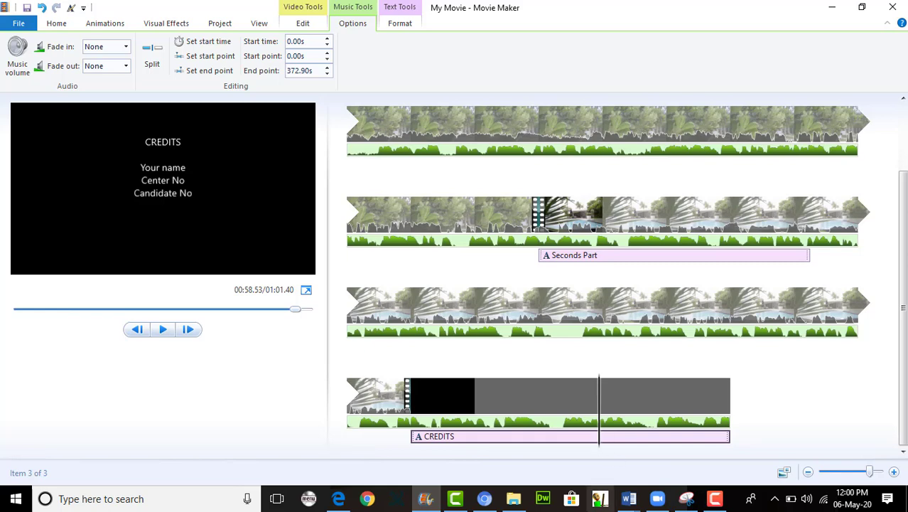
# In Chromium, open a new tab and load mrsaem.com from the address-bar suggestion
pyautogui.click(486, 502)
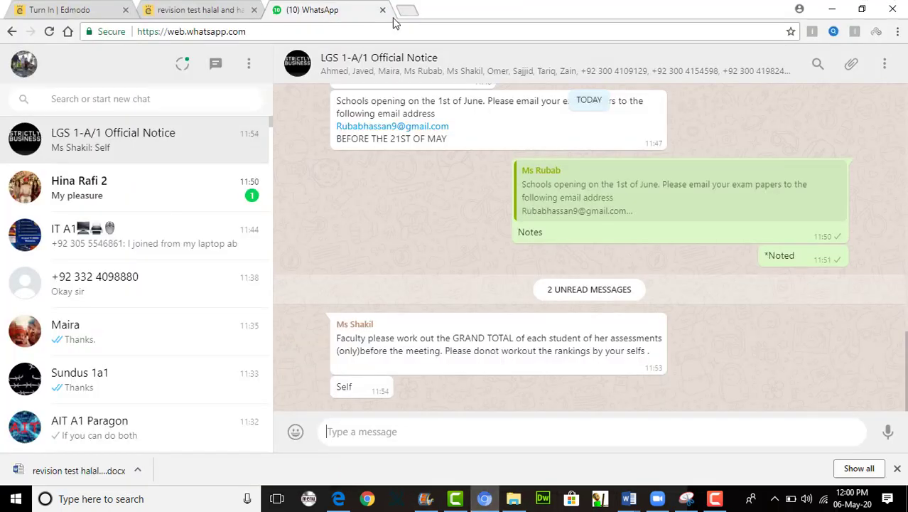
pyautogui.click(403, 12)
pyautogui.write('mr')
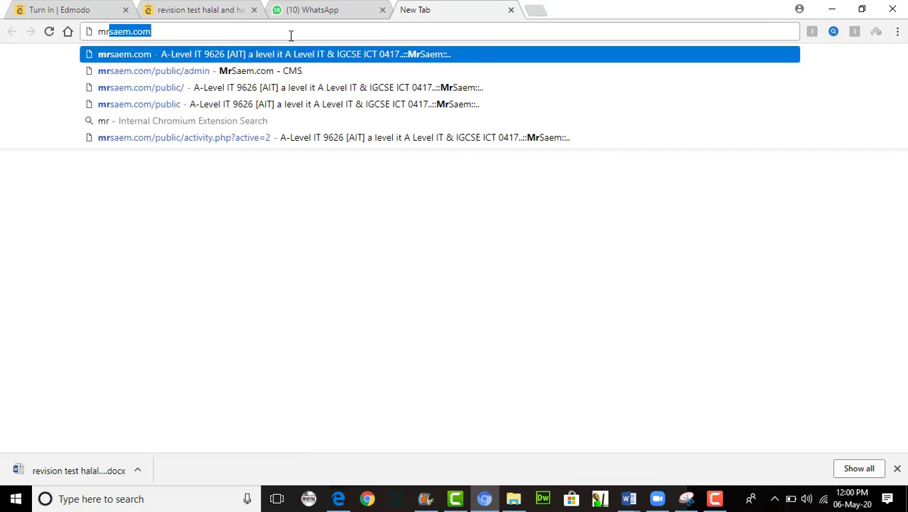
pyautogui.click(294, 55)
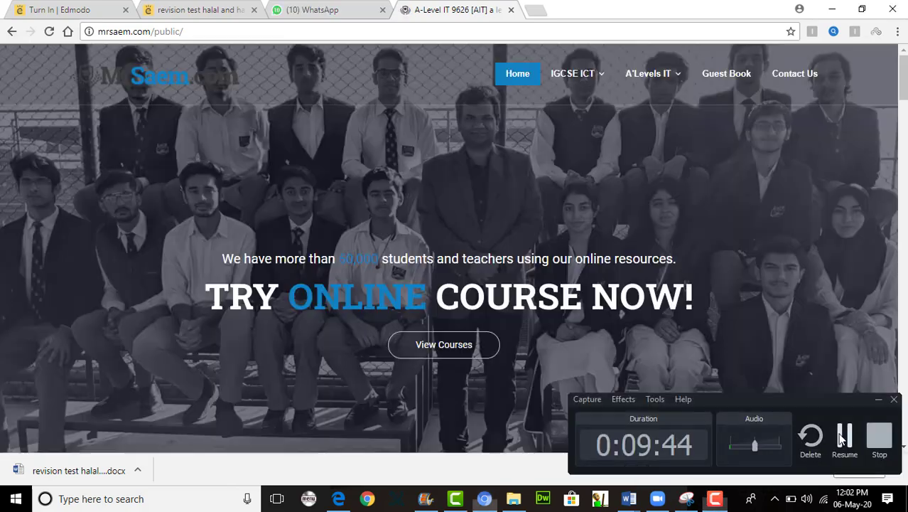
# Open A'Levels IT Activities, log in, and filter to Sound And Video Editing
pyautogui.click(650, 110)
pyautogui.moveTo(659, 76)
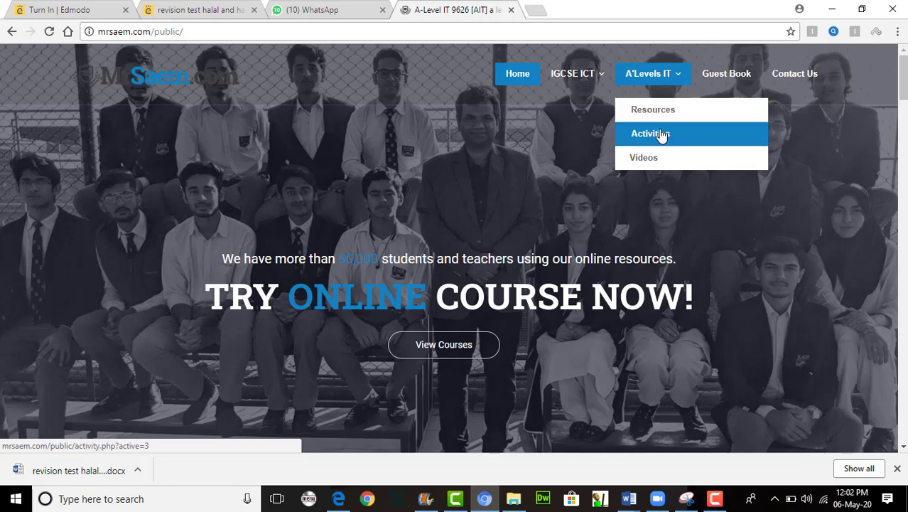
pyautogui.click(654, 134)
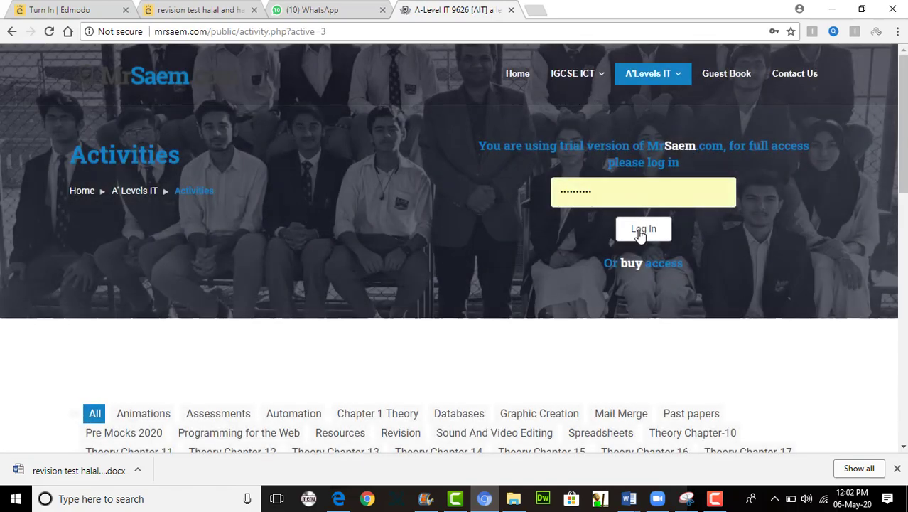
pyautogui.click(643, 228)
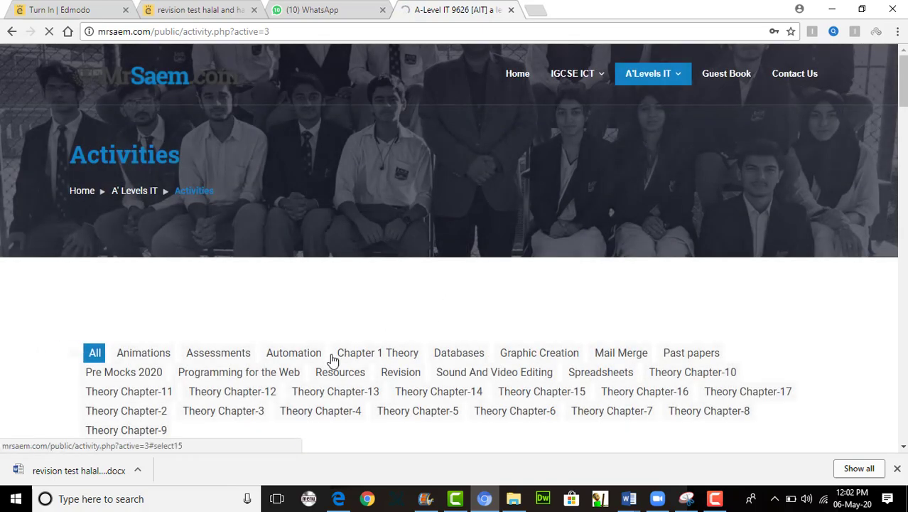
pyautogui.click(473, 374)
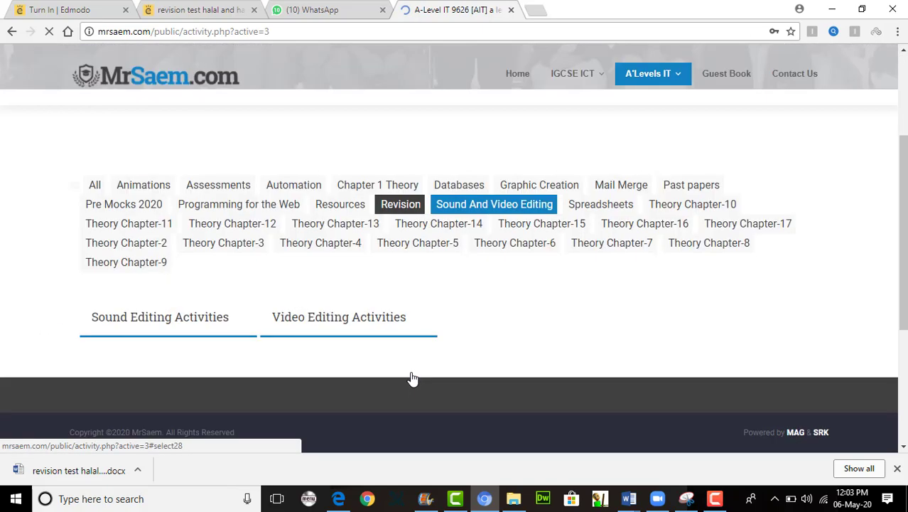